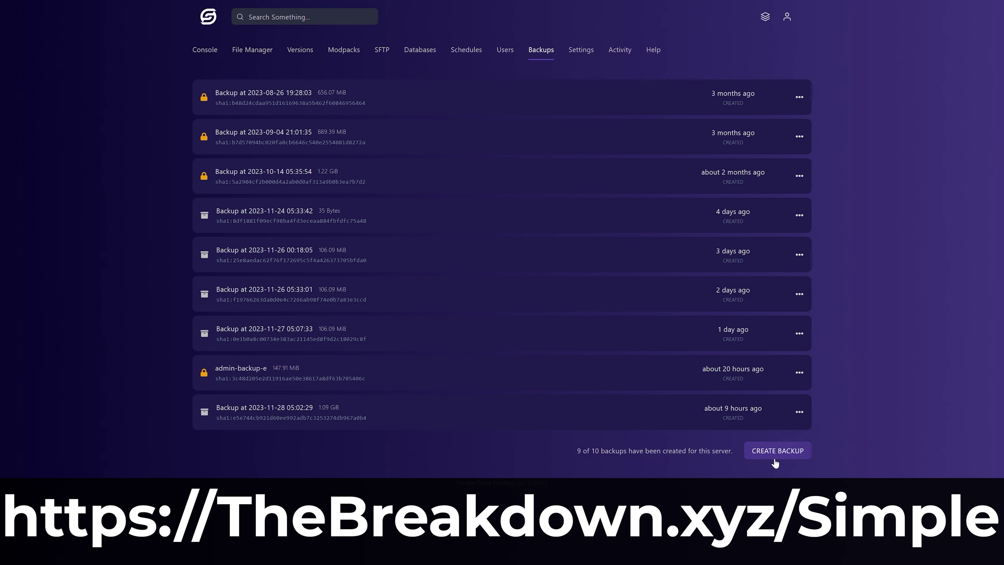
- Start a new server backup without a name or ignored files, and open the Automatic Restart schedule
{"action": "left_click", "coordinate": [775, 455]}
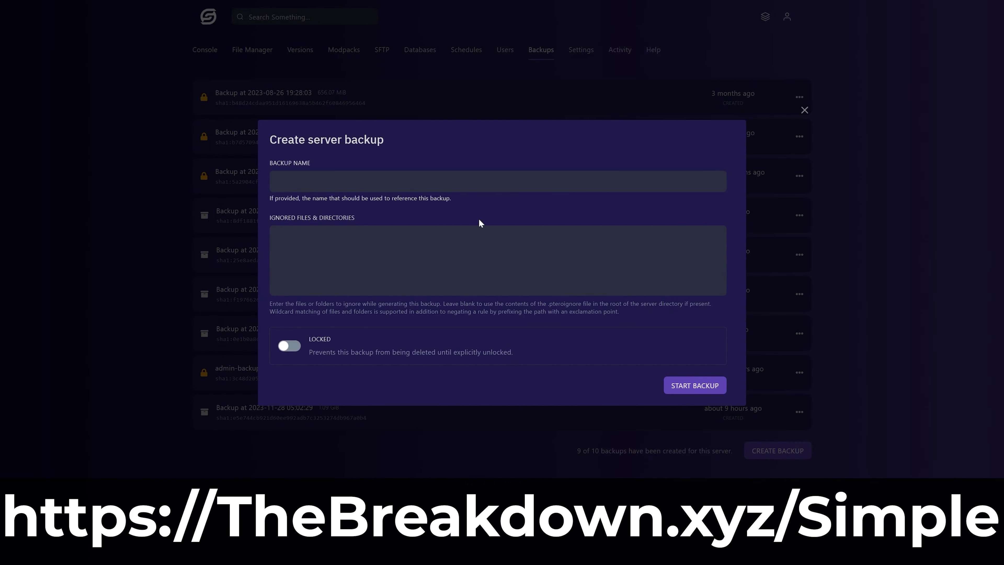
{"action": "left_click", "coordinate": [665, 387]}
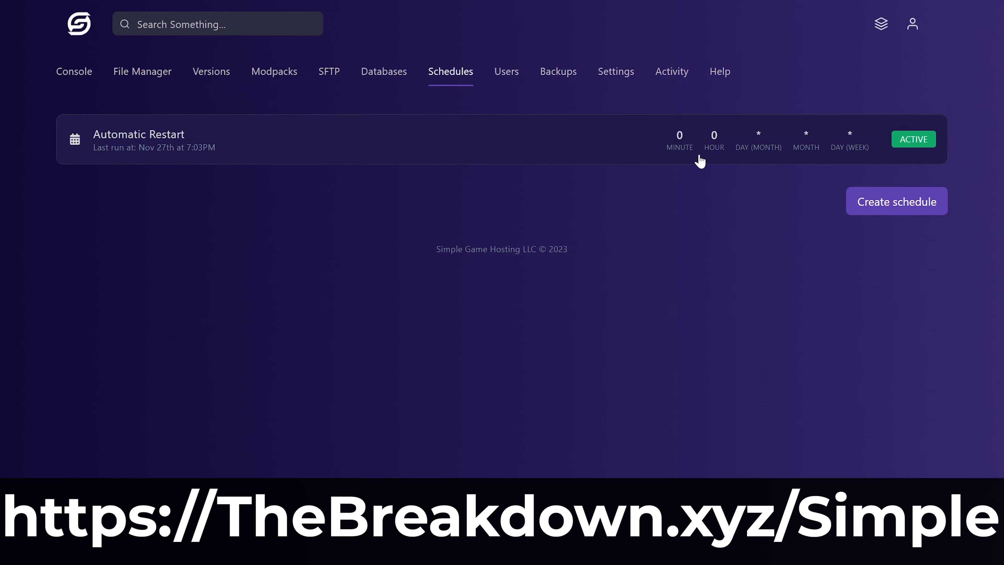
{"action": "left_click", "coordinate": [697, 159]}
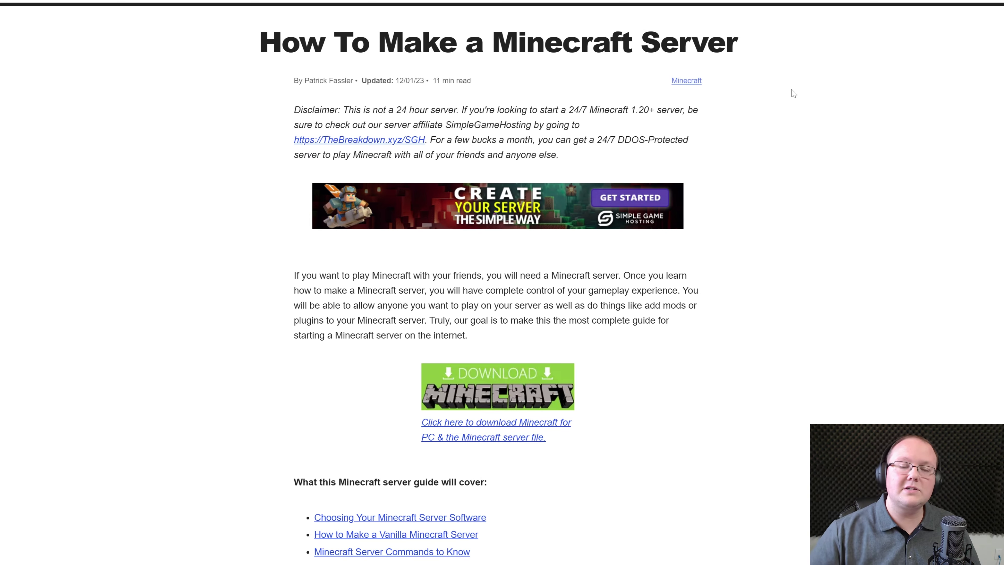
- Follow the guide's Minecraft server file download link and save minecraft_server.1.21.jar to Downloads as server.jar
{"action": "scroll", "coordinate": [793, 93], "scroll_direction": "up", "scroll_amount": 10}
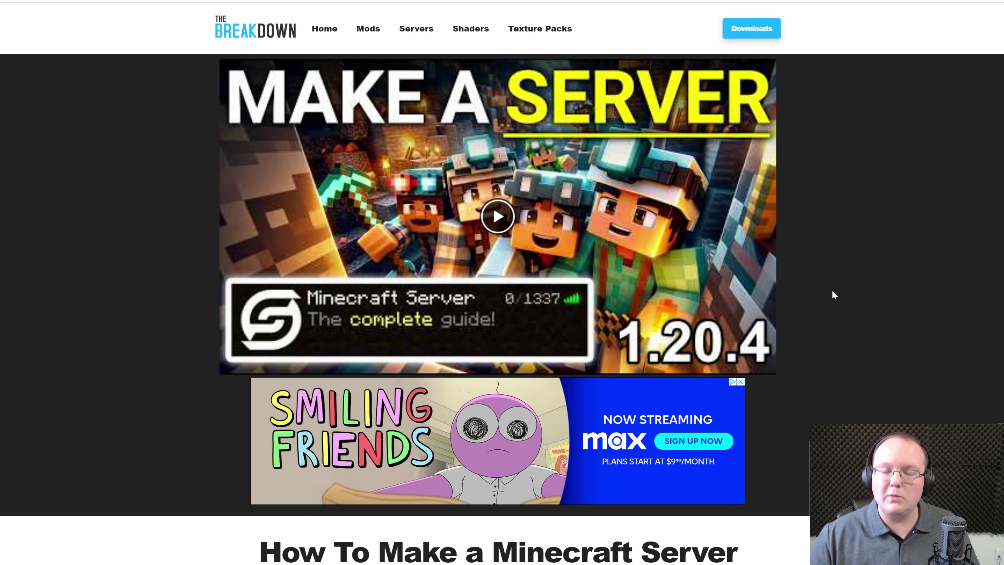
{"action": "scroll", "coordinate": [832, 292], "scroll_direction": "down", "scroll_amount": 10}
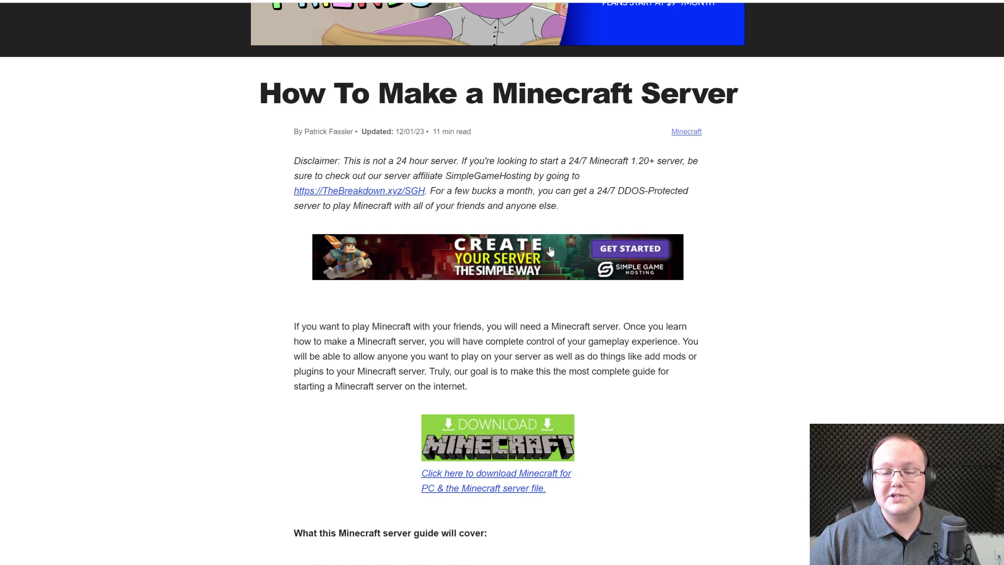
{"action": "scroll", "coordinate": [550, 252], "scroll_direction": "down", "scroll_amount": 4}
{"action": "scroll", "coordinate": [500, 193], "scroll_direction": "down", "scroll_amount": 3}
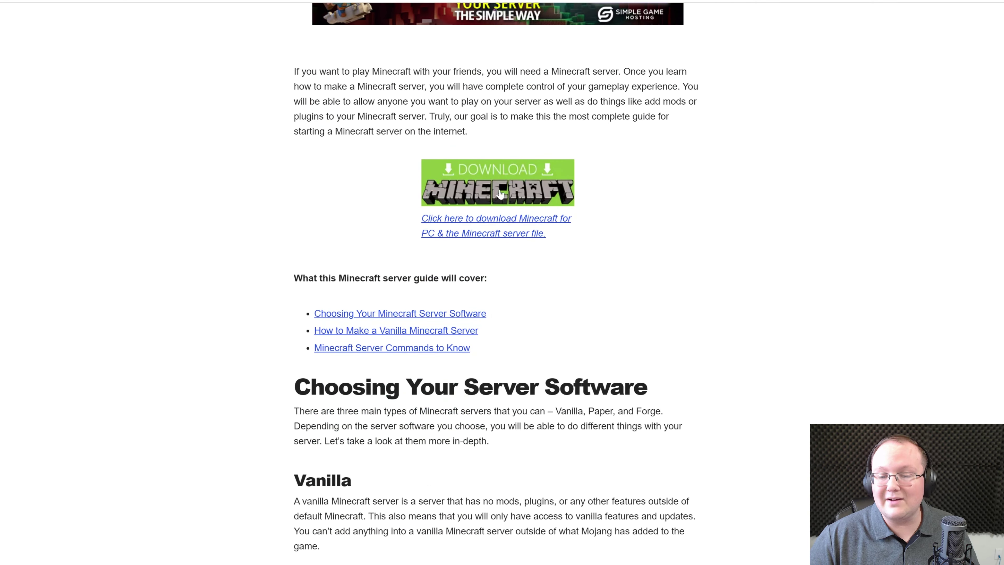
{"action": "scroll", "coordinate": [407, 194], "scroll_direction": "down", "scroll_amount": 20}
{"action": "scroll", "coordinate": [415, 201], "scroll_direction": "up", "scroll_amount": 20}
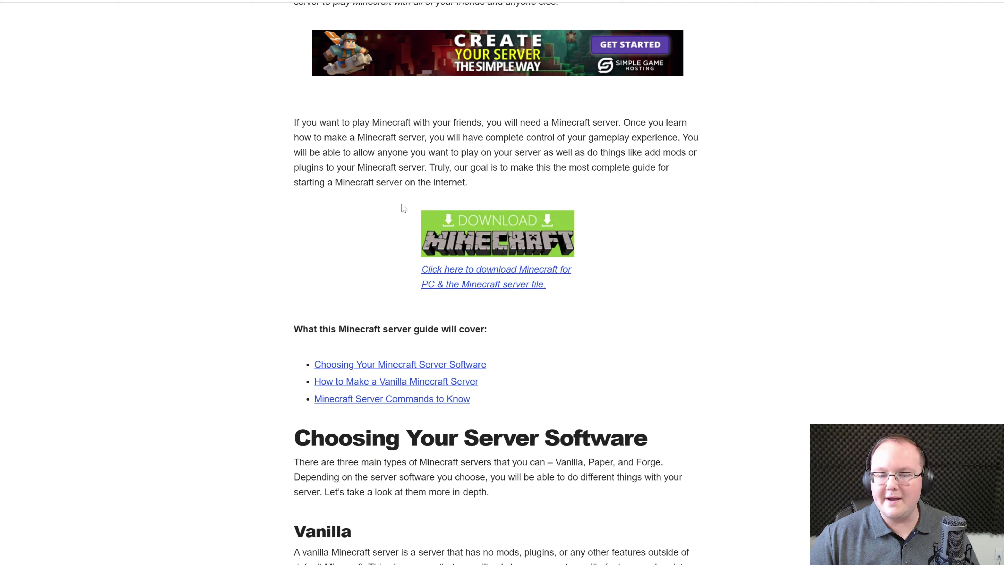
{"action": "left_click", "coordinate": [490, 251]}
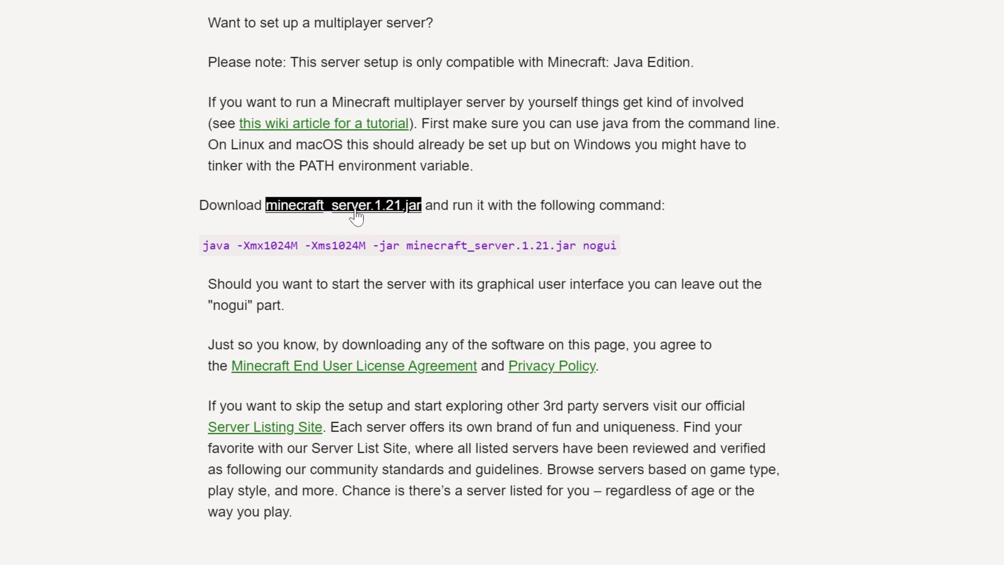
{"action": "left_click", "coordinate": [345, 213]}
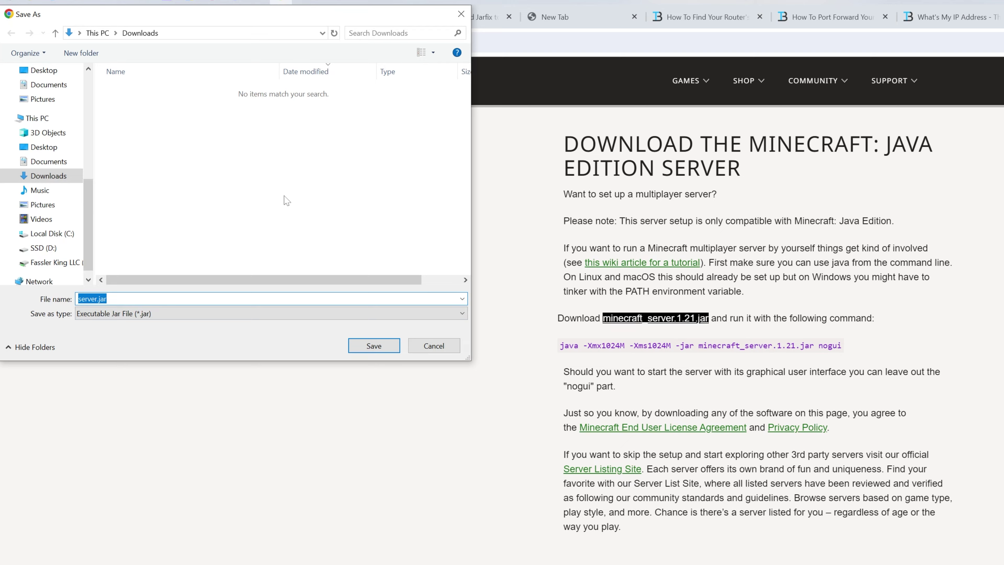
{"action": "left_click", "coordinate": [373, 348]}
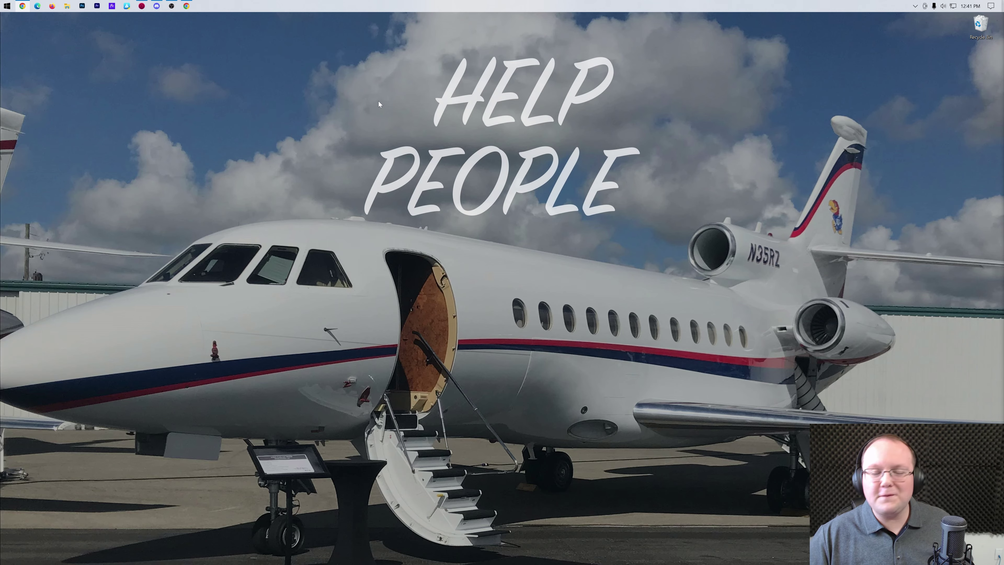
- Create a new folder on the desktop named Minecraft 1.21 Server
{"action": "right_click", "coordinate": [365, 77]}
{"action": "mouse_move", "coordinate": [350, 231]}
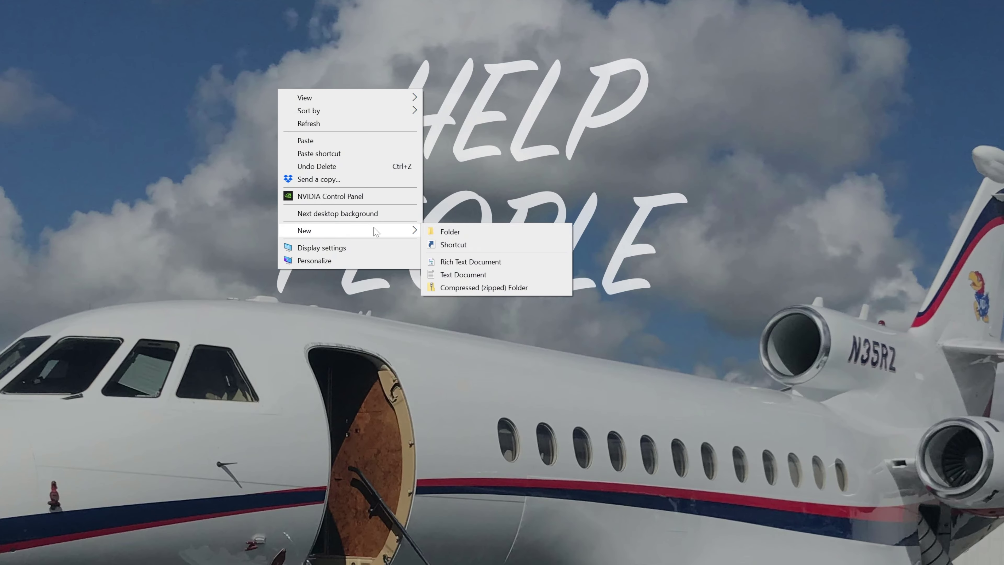
{"action": "left_click", "coordinate": [443, 231]}
{"action": "type", "text": "Minecr"}
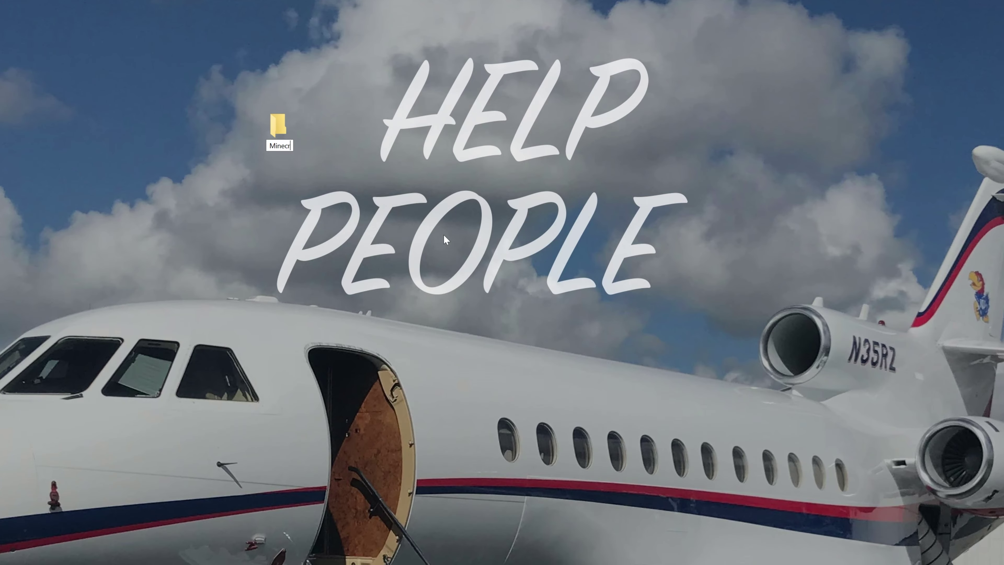
{"action": "type", "text": "aft 1.21 Server"}
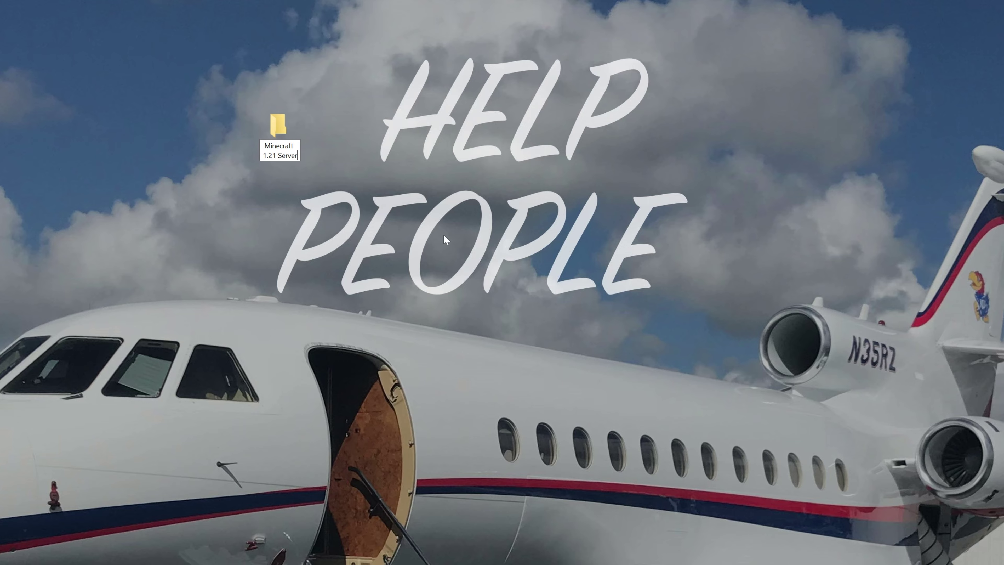
{"action": "key", "text": "Return"}
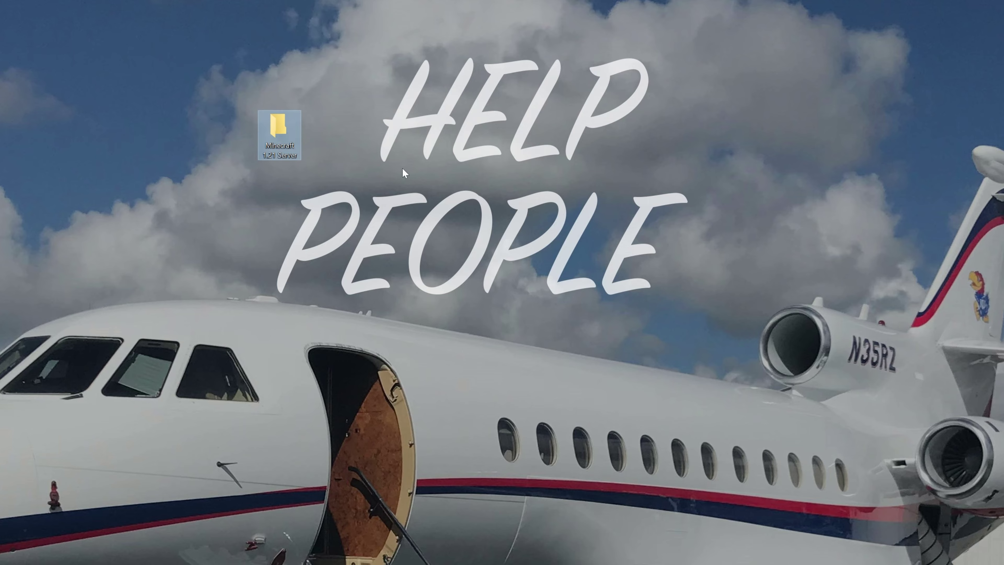
- Move server.jar from Downloads into the Minecraft 1.21 Server folder and run it from there
{"action": "double_click", "coordinate": [293, 129]}
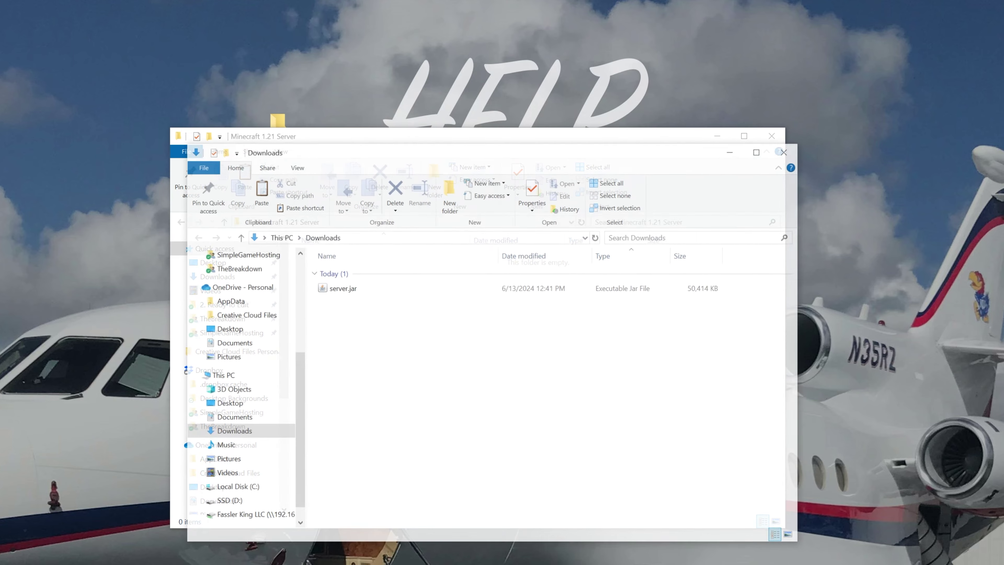
{"action": "left_click_drag", "start_coordinate": [397, 155], "coordinate": [404, 146]}
{"action": "left_click_drag", "start_coordinate": [350, 289], "coordinate": [351, 109]}
{"action": "left_click", "coordinate": [793, 141]}
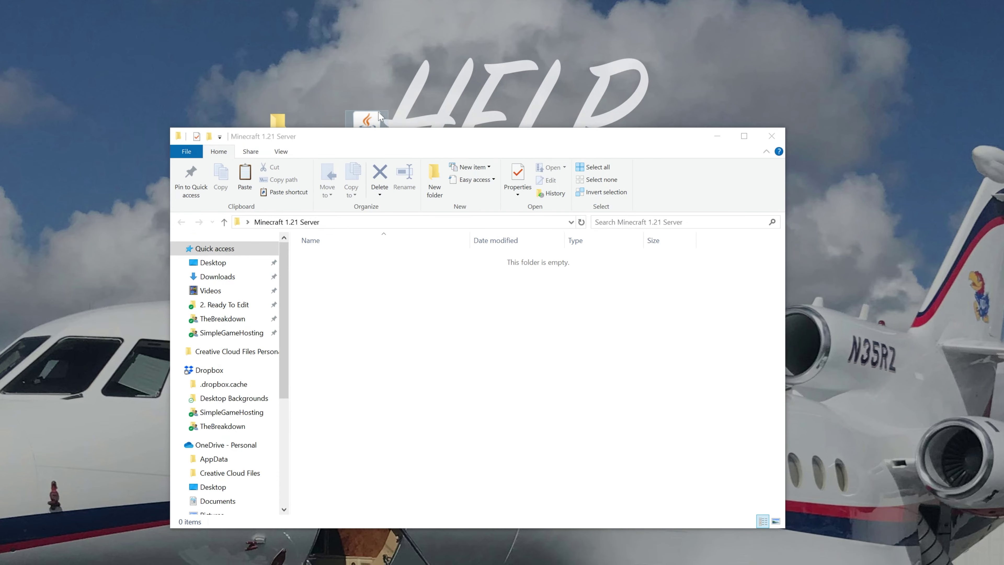
{"action": "left_click", "coordinate": [782, 139]}
{"action": "left_click_drag", "start_coordinate": [366, 122], "coordinate": [284, 135]}
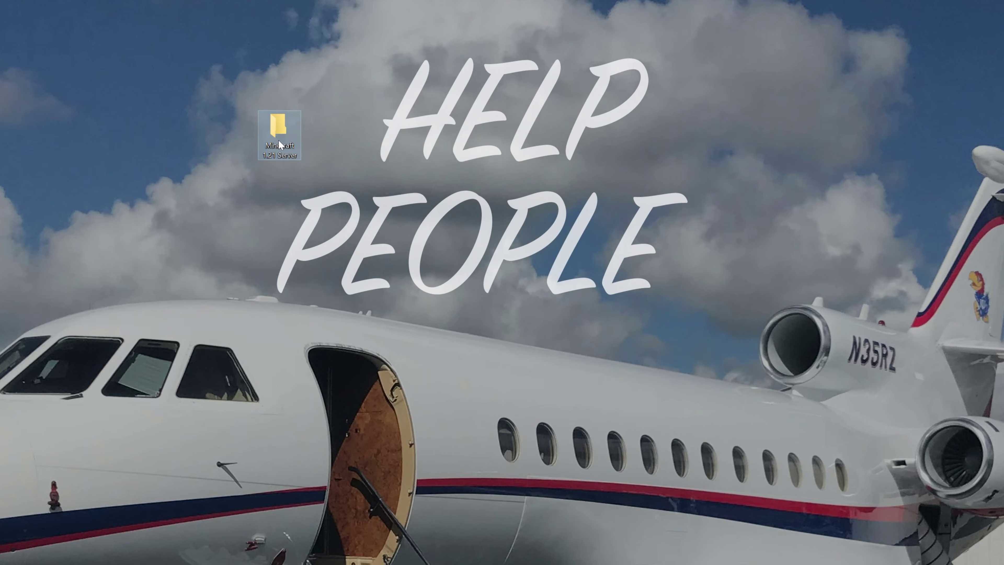
{"action": "double_click", "coordinate": [279, 143]}
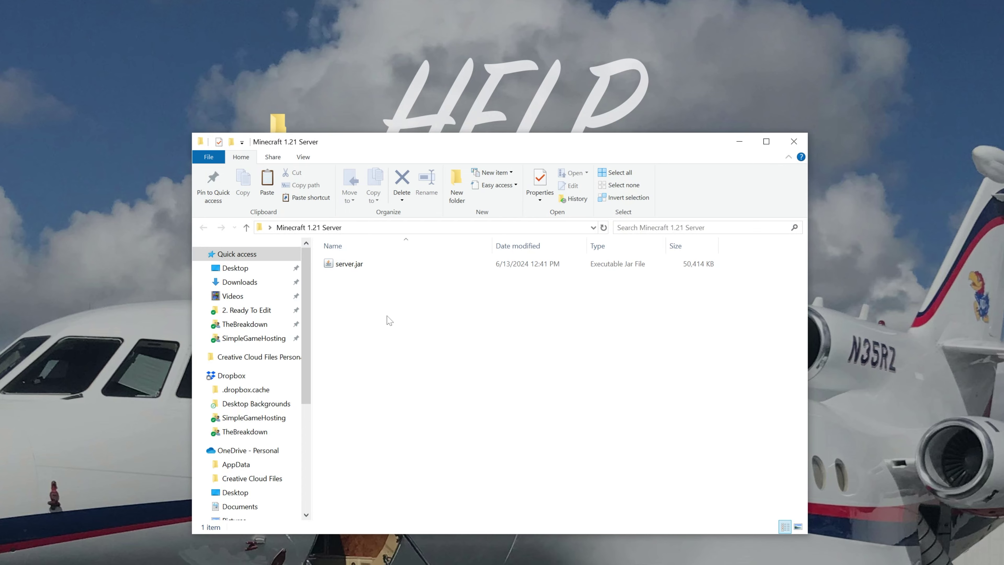
{"action": "double_click", "coordinate": [367, 264]}
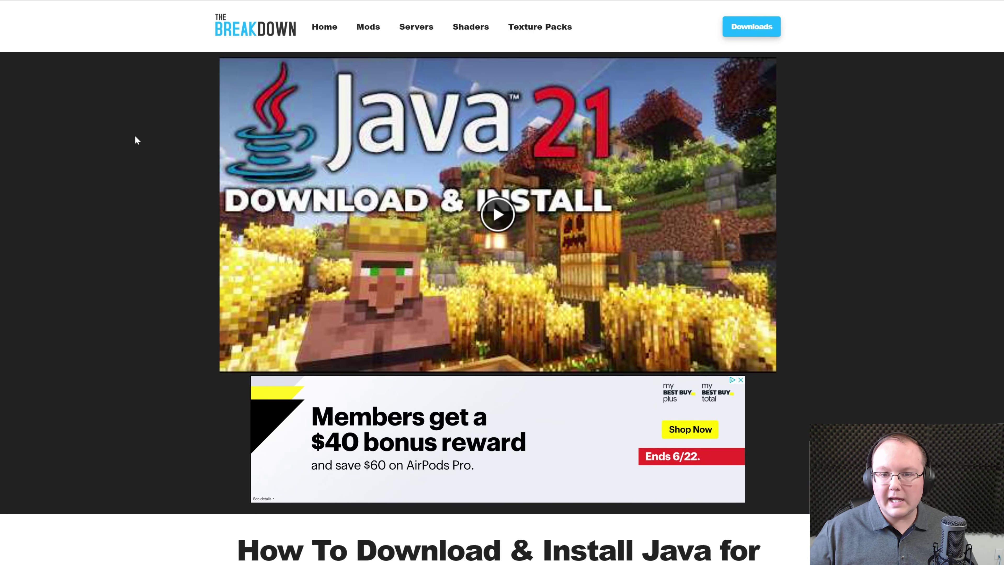
- Open the Java 21 download page from the Java installation guide and show the Windows downloads
{"action": "scroll", "coordinate": [134, 136], "scroll_direction": "down", "scroll_amount": 8}
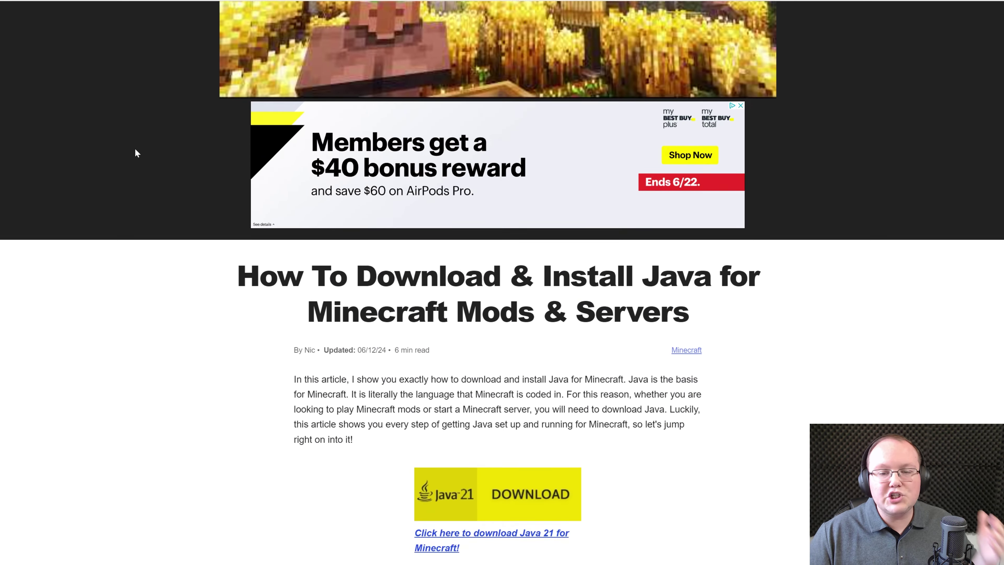
{"action": "scroll", "coordinate": [135, 160], "scroll_direction": "down", "scroll_amount": 2}
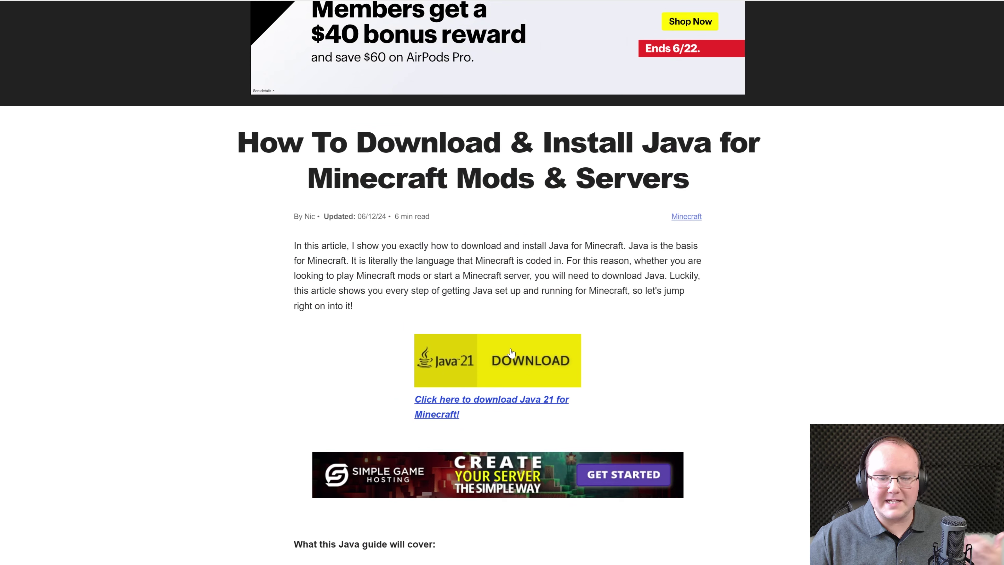
{"action": "left_click", "coordinate": [510, 353]}
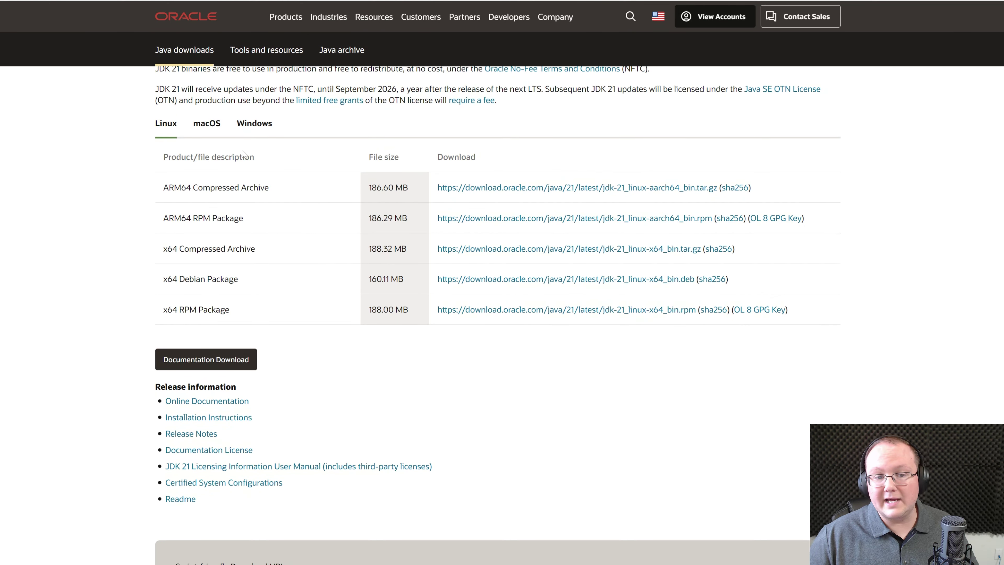
{"action": "left_click", "coordinate": [246, 127]}
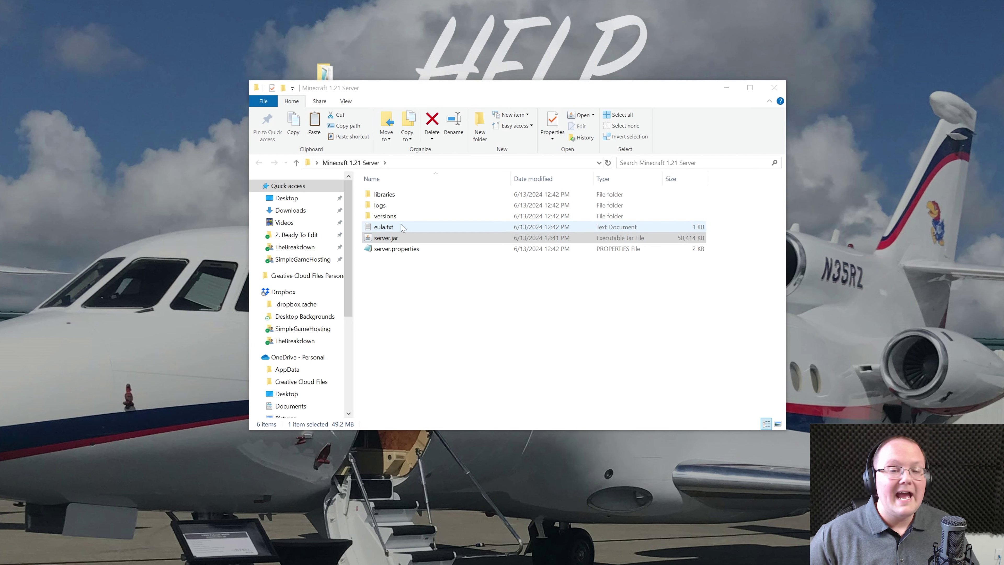
- Set eula=true in eula.txt in the server folder, then save and close the file
{"action": "left_click", "coordinate": [399, 238]}
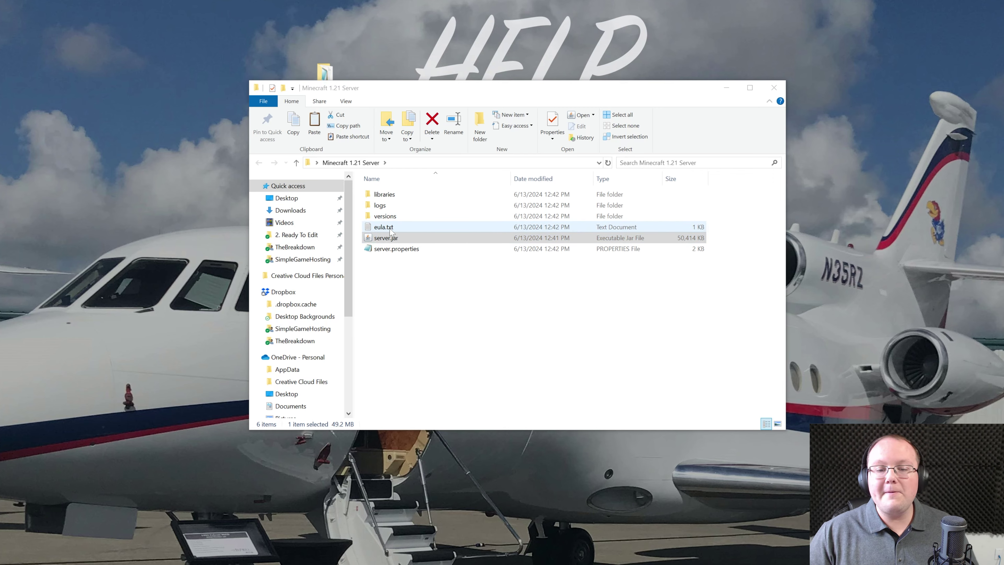
{"action": "double_click", "coordinate": [396, 229]}
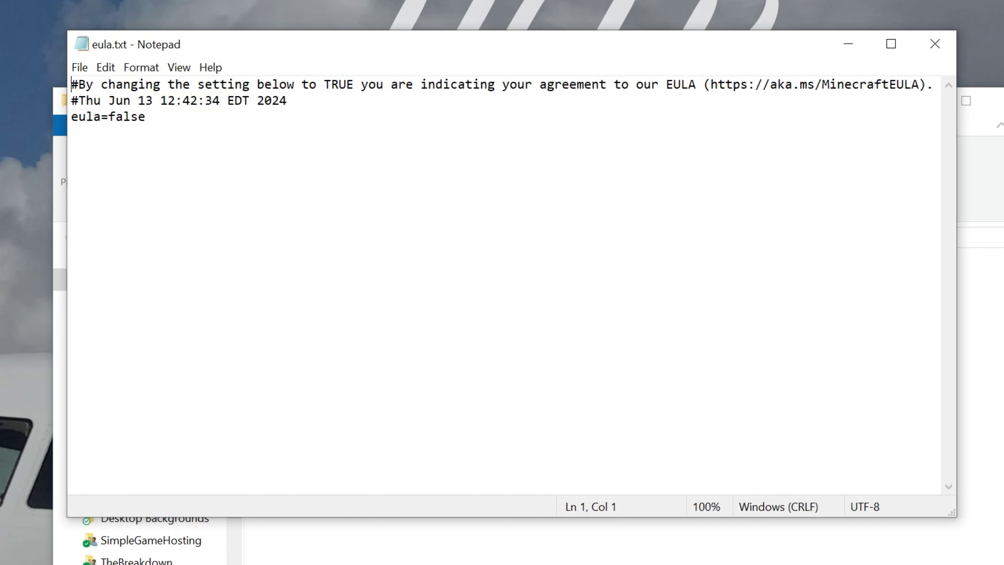
{"action": "left_click_drag", "start_coordinate": [712, 84], "coordinate": [889, 85]}
{"action": "left_click", "coordinate": [888, 84]}
{"action": "left_click_drag", "start_coordinate": [146, 116], "coordinate": [108, 117]}
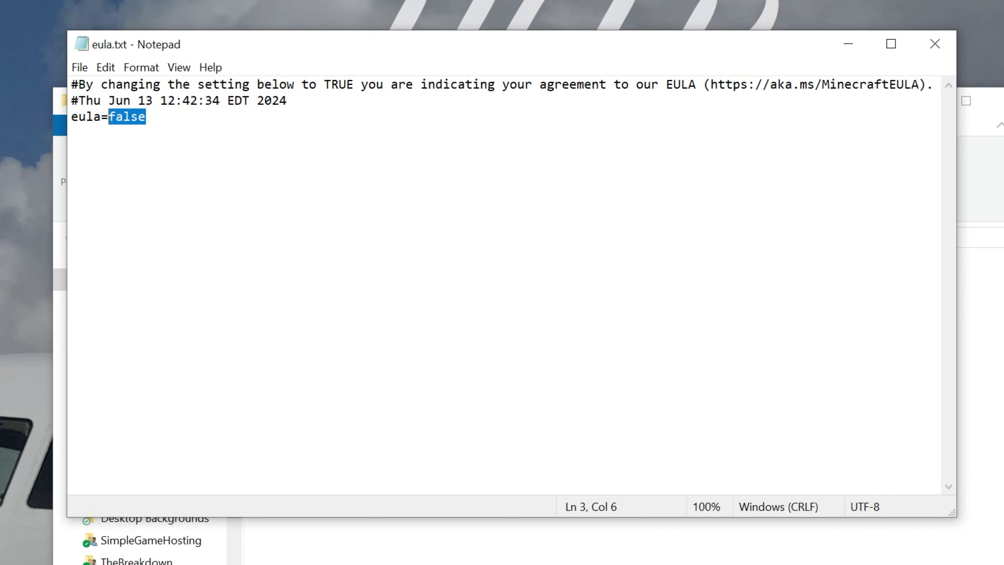
{"action": "type", "text": "true"}
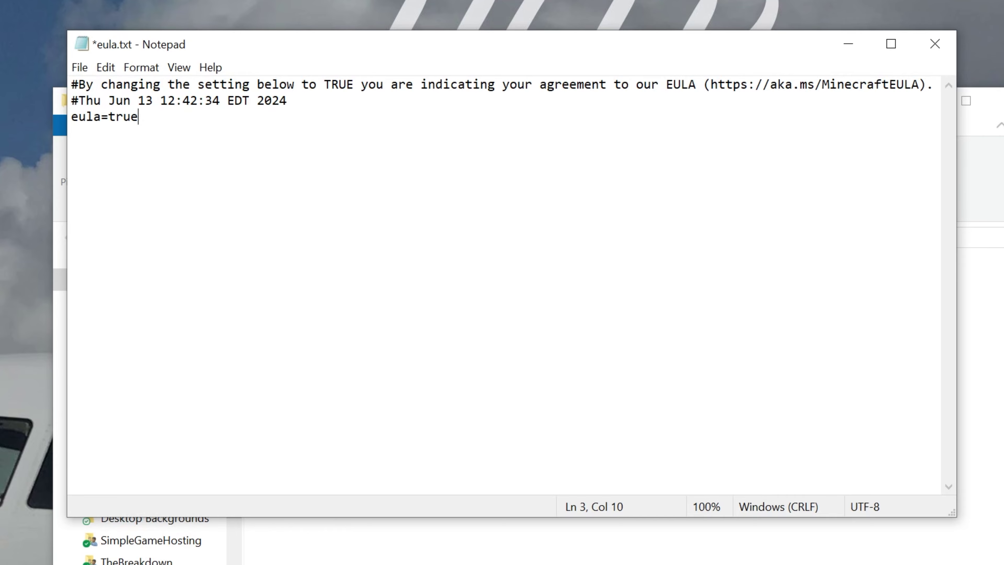
{"action": "left_click", "coordinate": [79, 67]}
{"action": "left_click", "coordinate": [106, 145]}
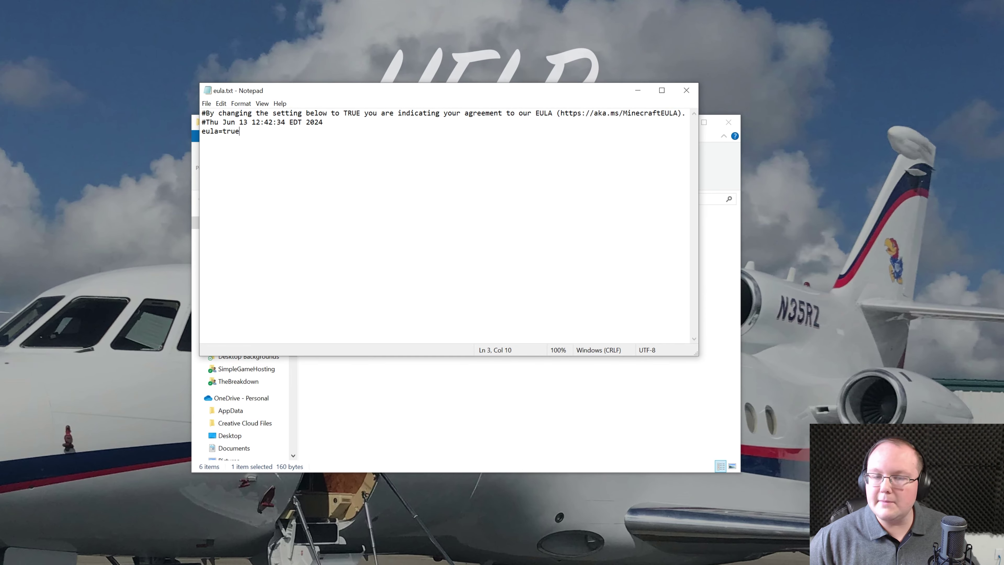
{"action": "left_click", "coordinate": [686, 90]}
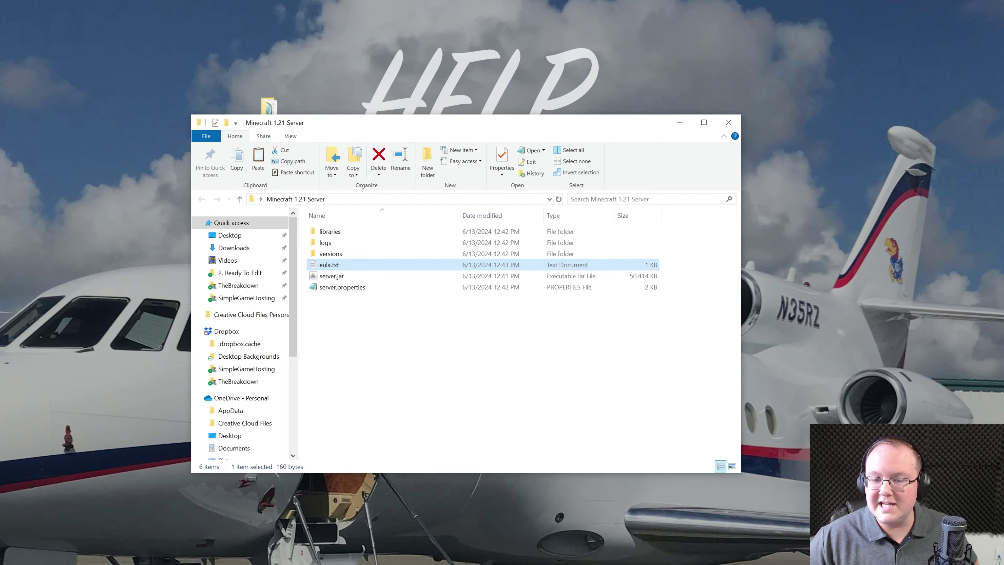
- Launch server.jar again and move the Minecraft server window to the upper-left corner of the desktop
{"action": "double_click", "coordinate": [414, 276]}
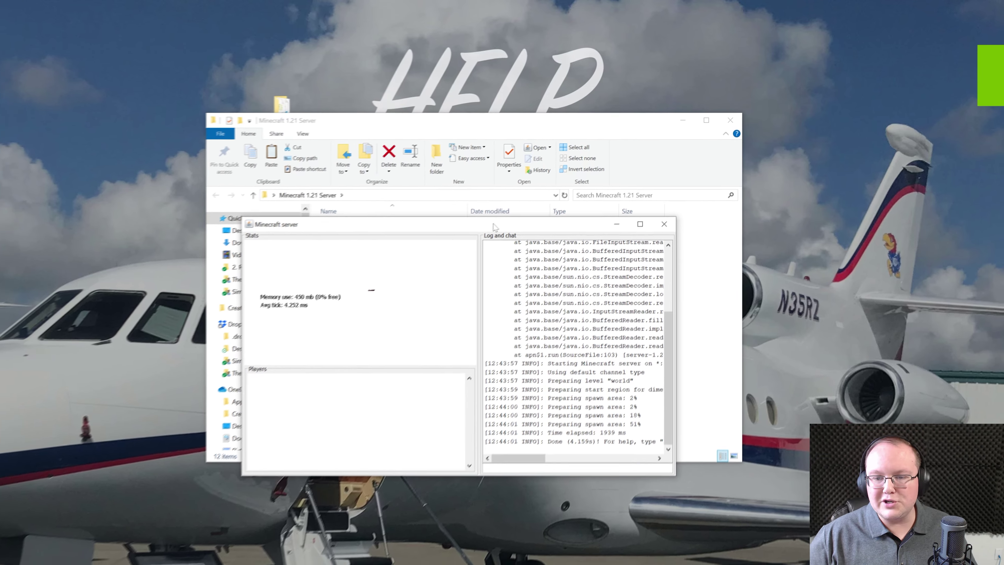
{"action": "left_click_drag", "start_coordinate": [487, 229], "coordinate": [56, 8]}
{"action": "left_click_drag", "start_coordinate": [214, 13], "coordinate": [208, 11]}
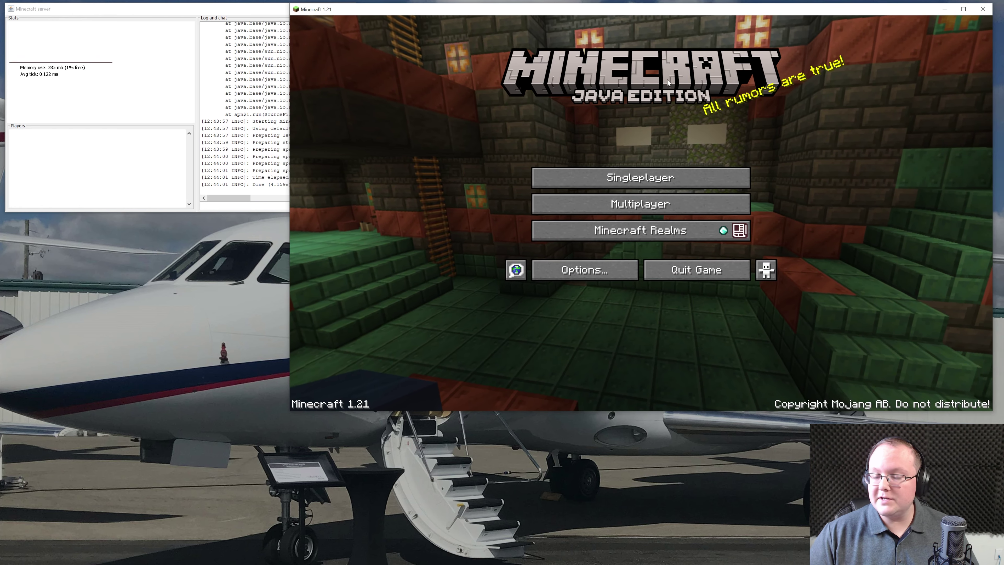
- Add a server named "Local Connection" with the address localhost to the game's multiplayer server list
{"action": "left_click", "coordinate": [653, 204]}
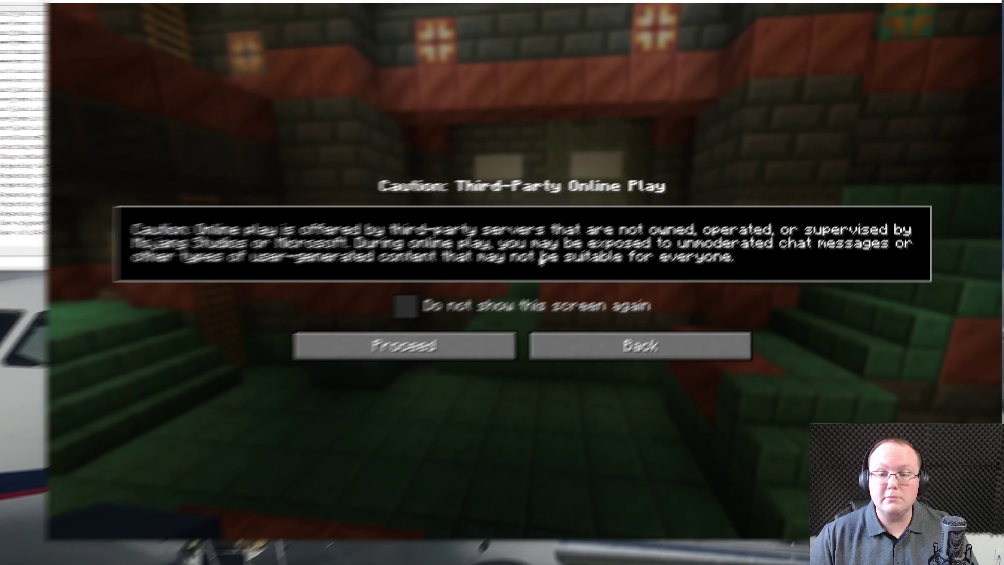
{"action": "left_click", "coordinate": [484, 349]}
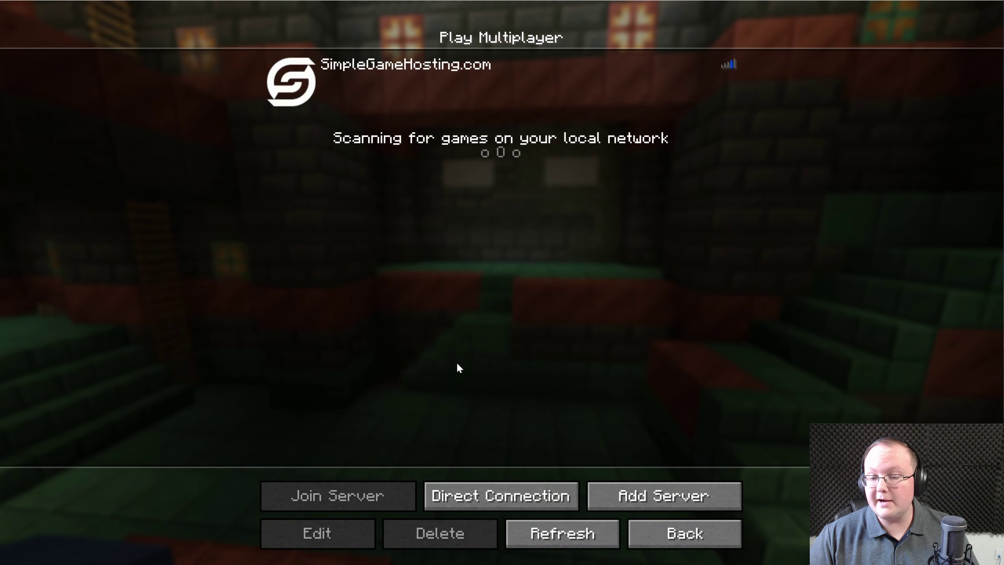
{"action": "left_click", "coordinate": [652, 498]}
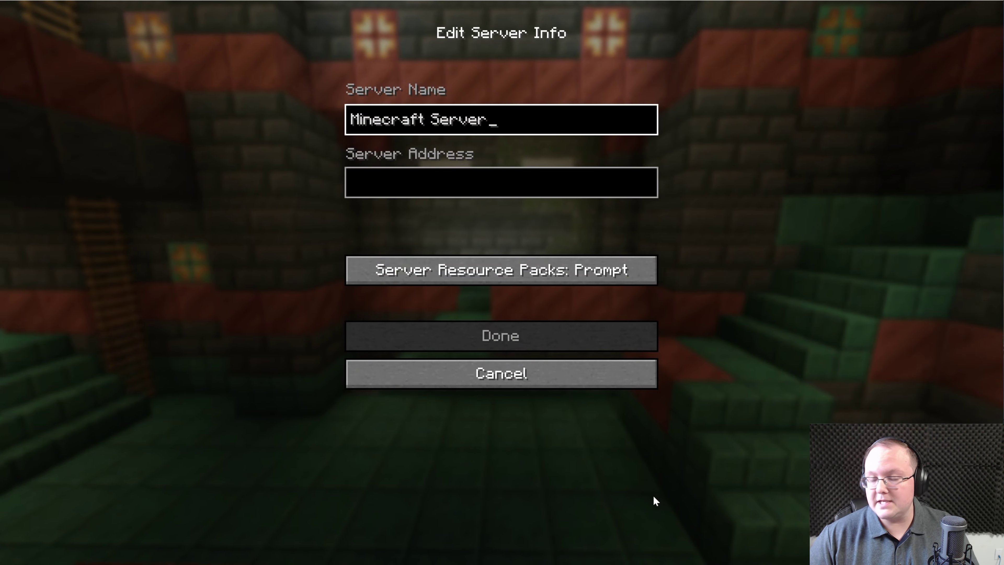
{"action": "key", "text": "ctrl+a"}
{"action": "type", "text": "Lo"}
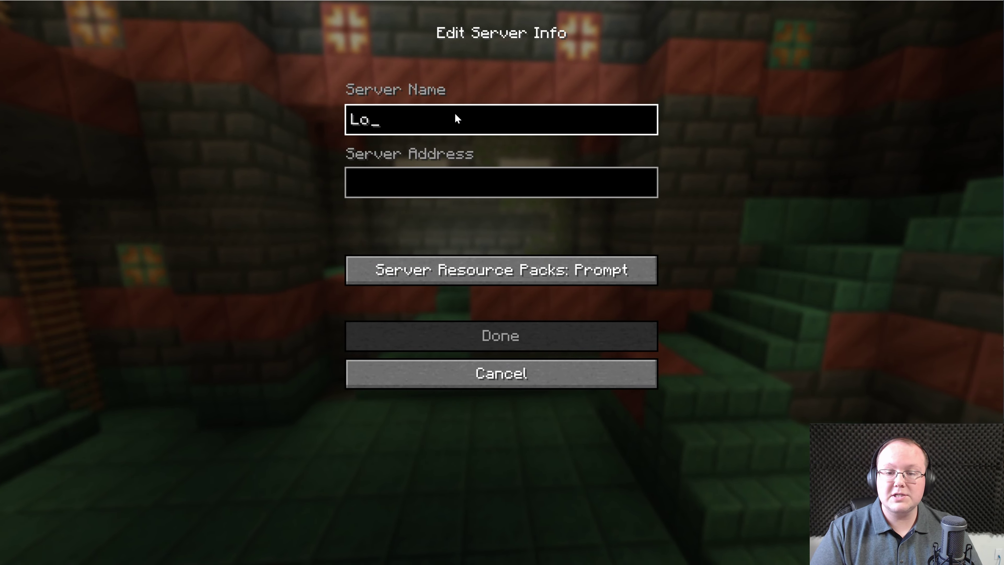
{"action": "type", "text": "cal Connection"}
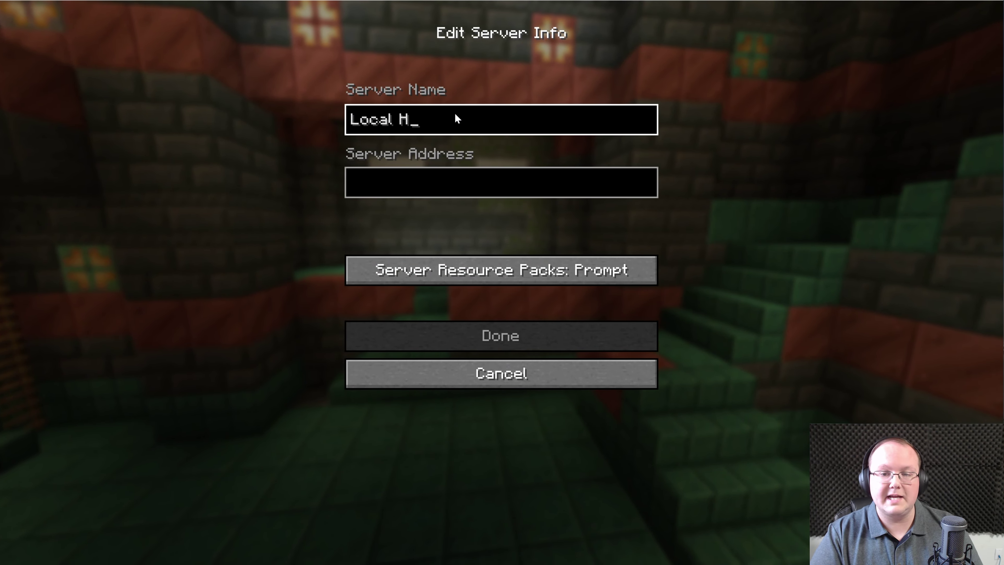
{"action": "key", "text": "Tab"}
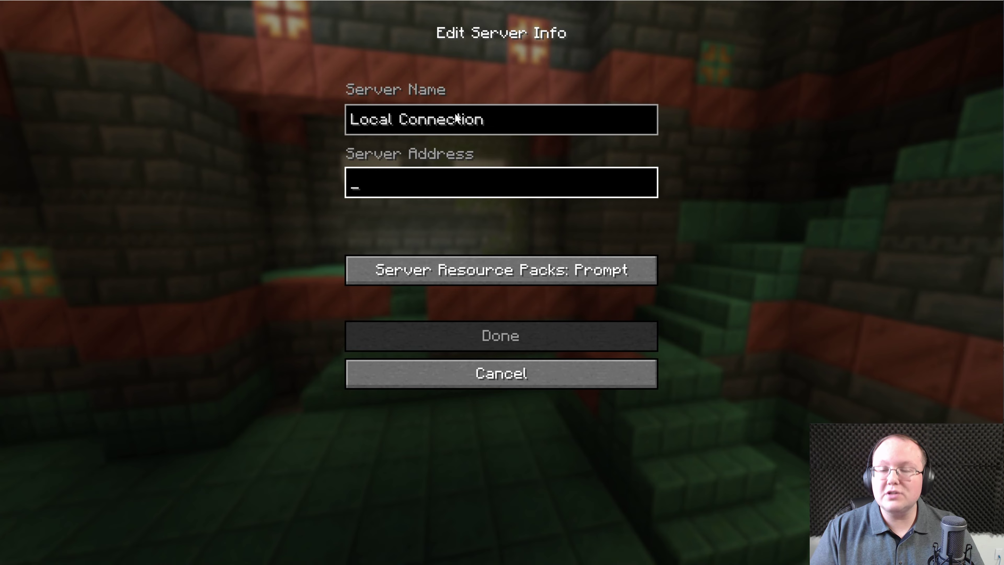
{"action": "type", "text": "localhost"}
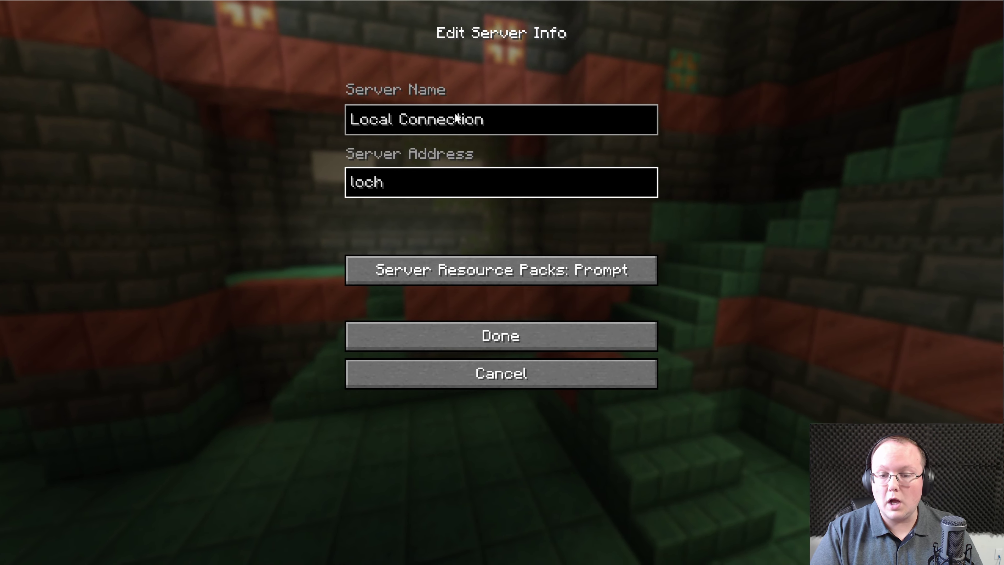
{"action": "key", "text": "ctrl+a"}
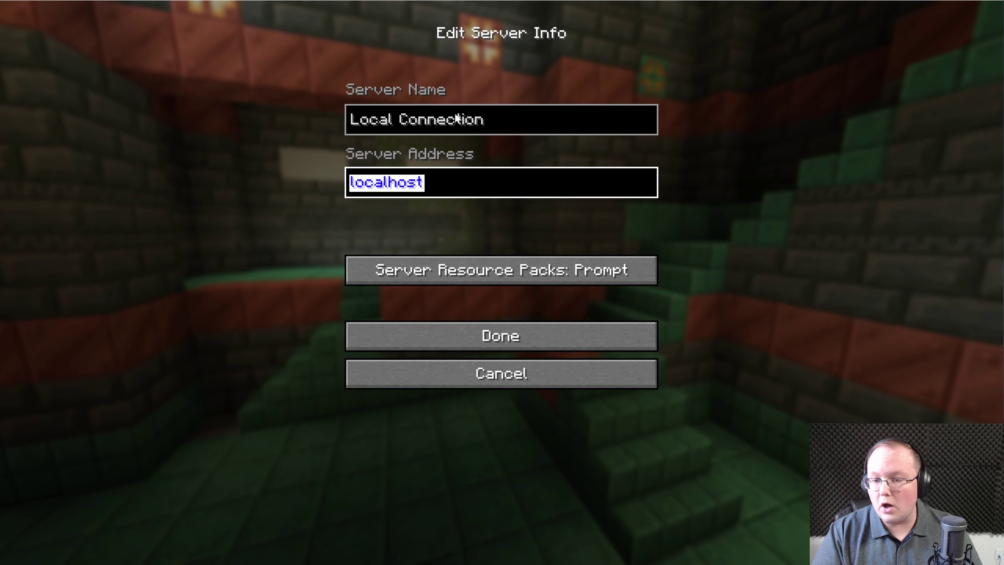
{"action": "key", "text": "End"}
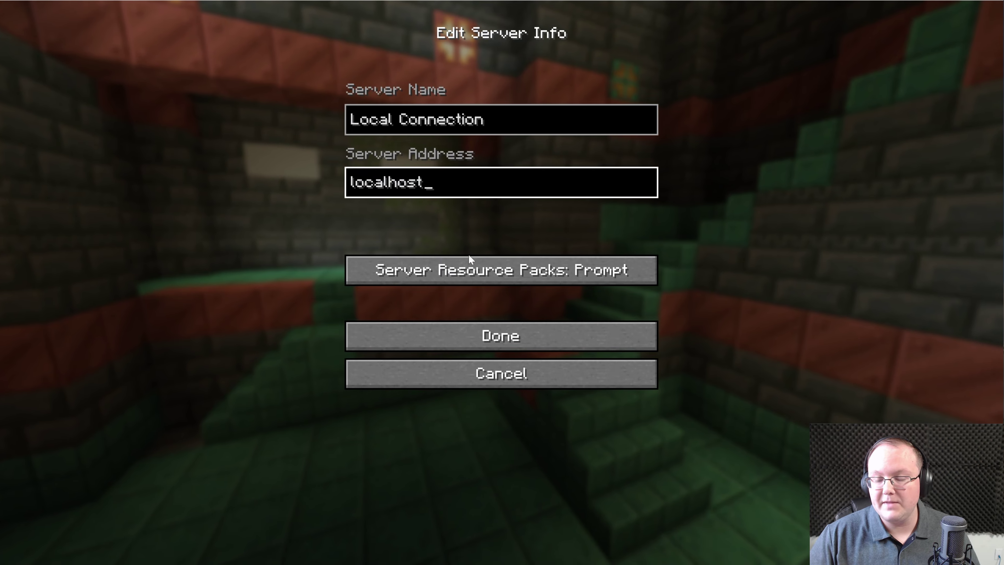
{"action": "left_click", "coordinate": [486, 346]}
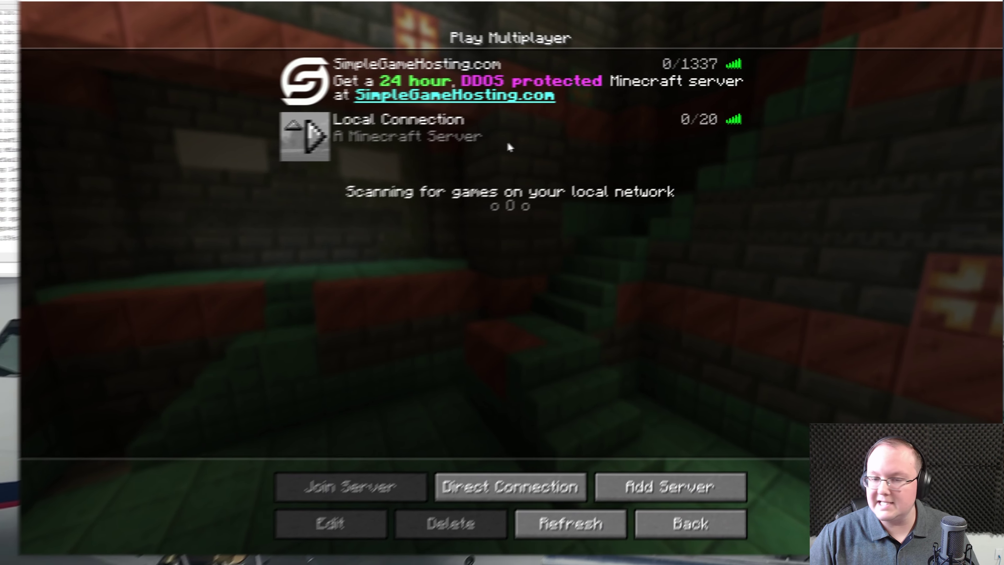
- Join the Local Connection server from the multiplayer list and resume play in the game window
{"action": "double_click", "coordinate": [512, 148]}
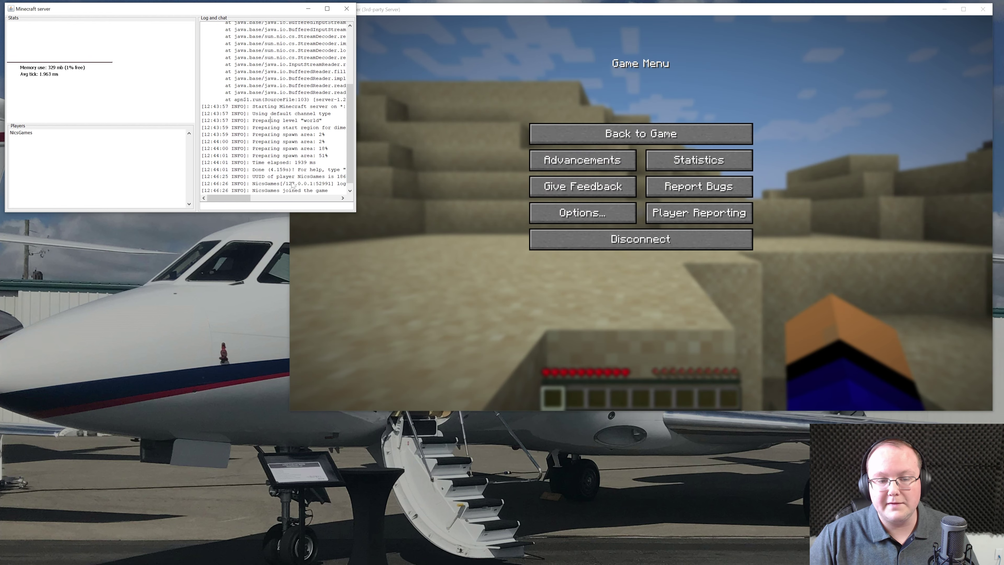
{"action": "left_click", "coordinate": [421, 187]}
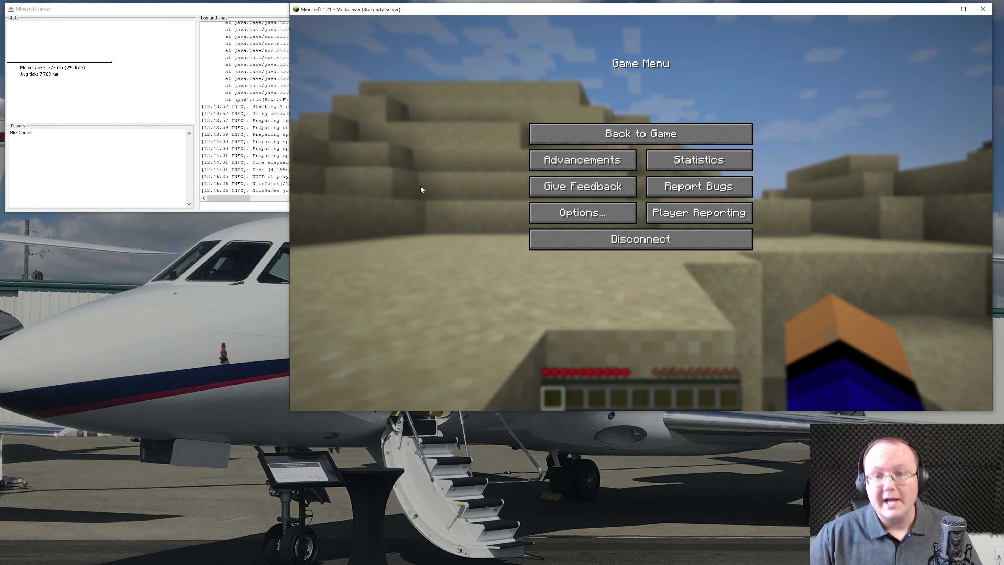
{"action": "key", "text": "Escape"}
- Make the joined player a server operator by running the op command with the player's username in the server console
{"action": "key", "text": "t"}
{"action": "left_click", "coordinate": [238, 206]}
{"action": "type", "text": "op "}
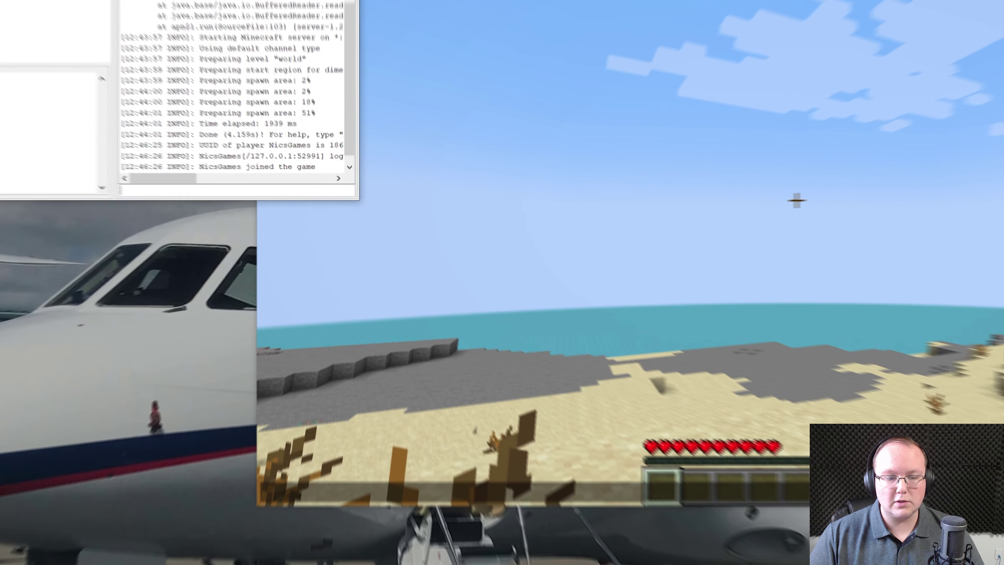
{"action": "type", "text": "NicsGames"}
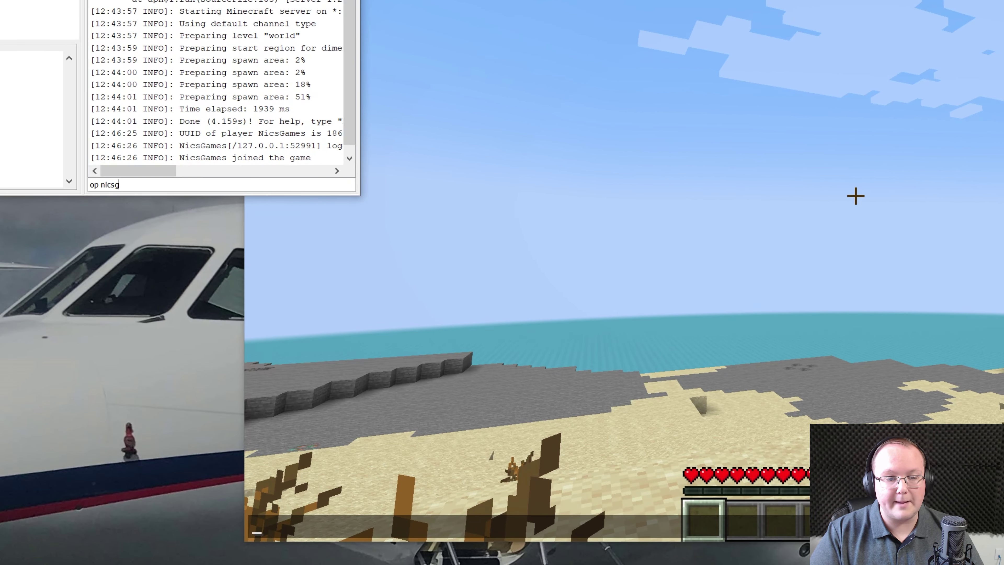
{"action": "key", "text": "Return"}
- Return to the game window and walk forward across the sand in the server world
{"action": "left_click", "coordinate": [439, 171]}
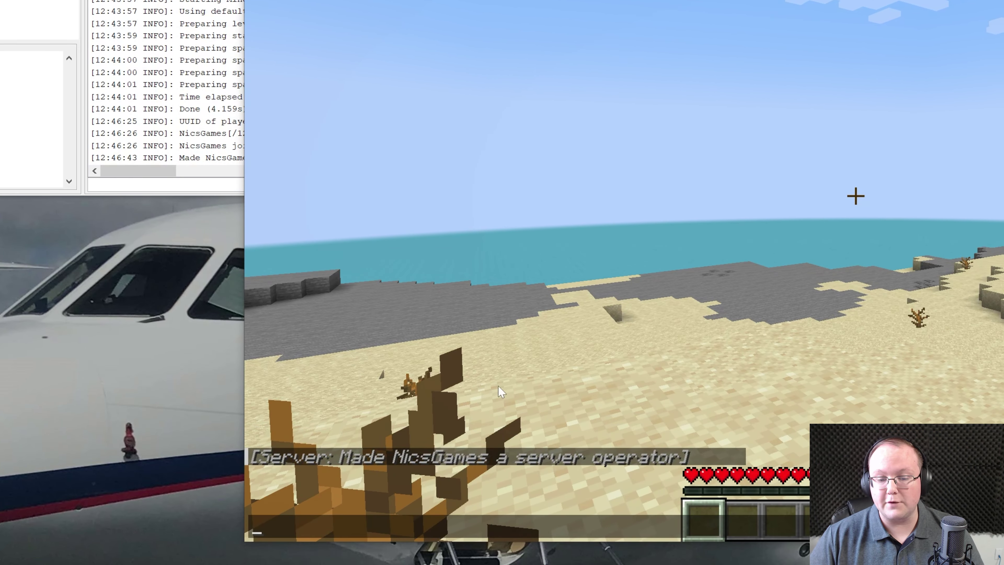
{"action": "left_click", "coordinate": [605, 467]}
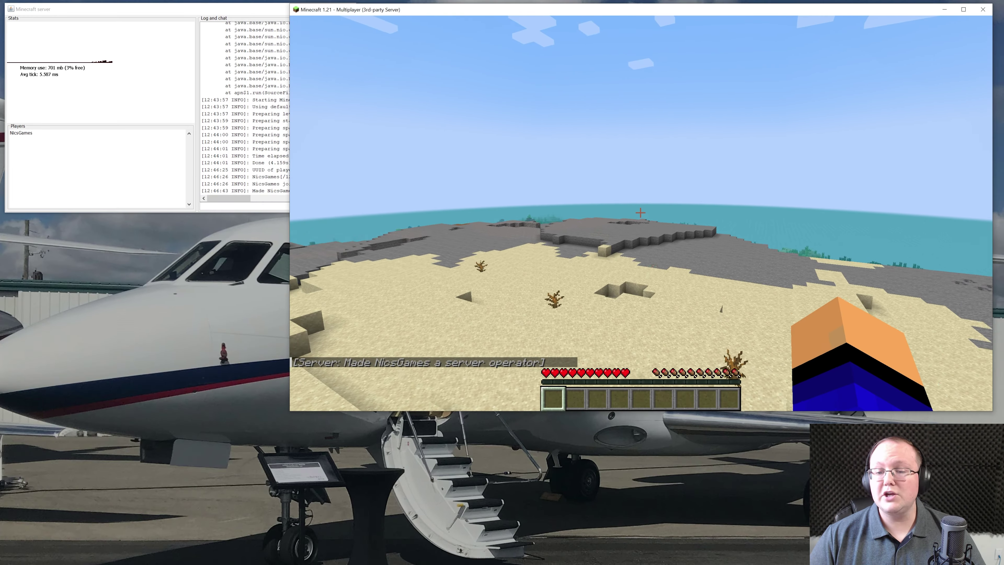
{"action": "key", "text": "w"}
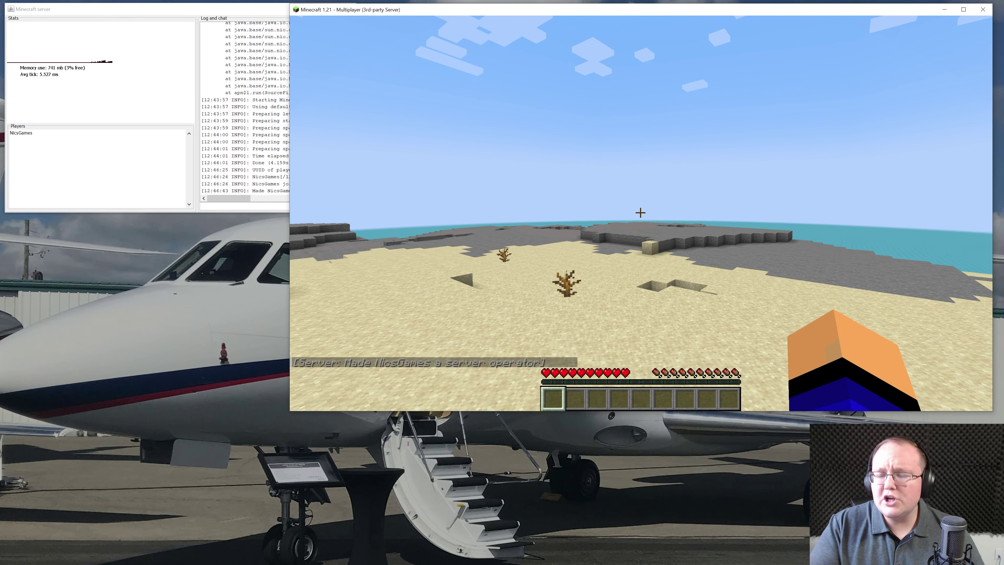
{"action": "key", "text": "w"}
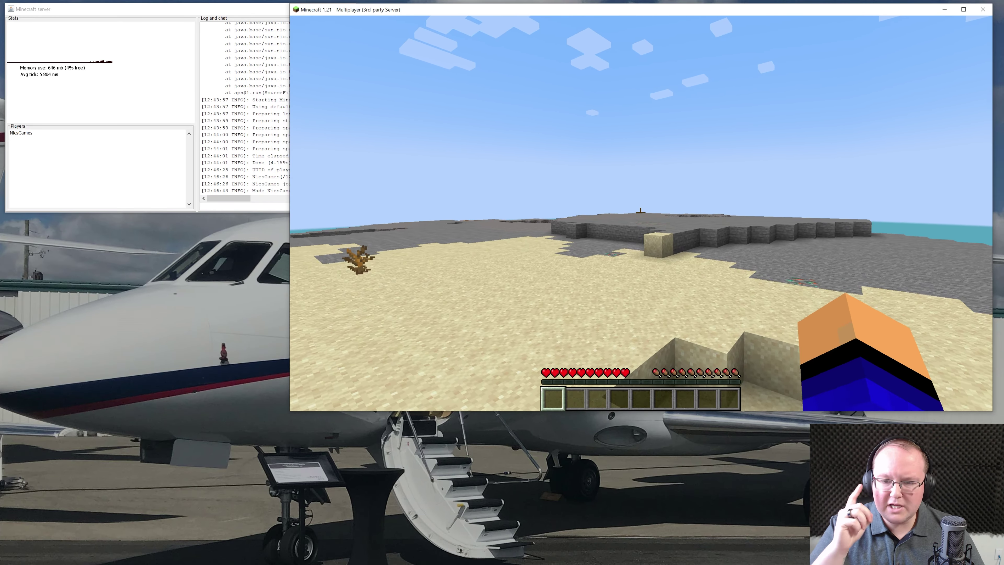
- Disconnect from the Local Connection server and close the Minecraft game
{"action": "key", "text": "Escape"}
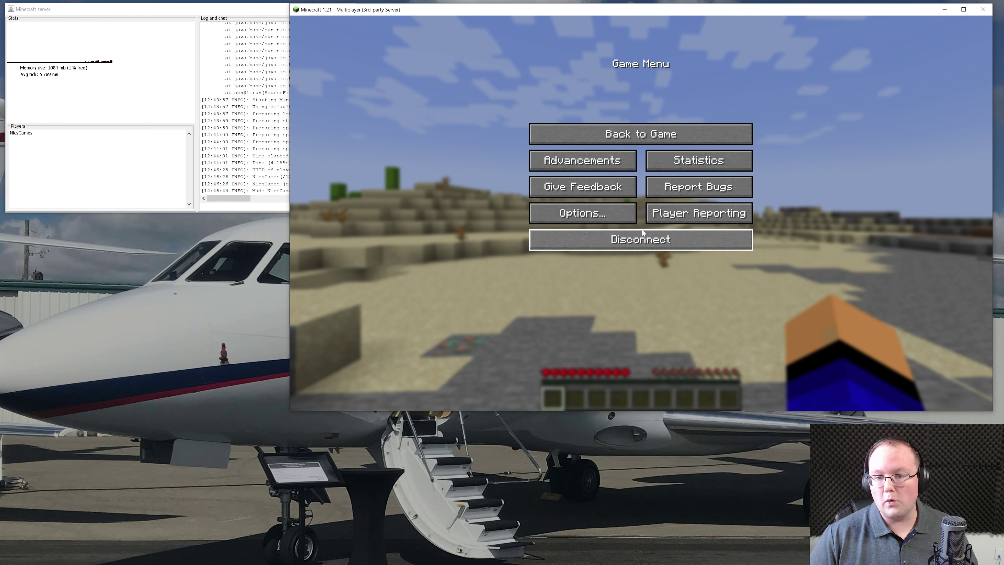
{"action": "left_click", "coordinate": [690, 238]}
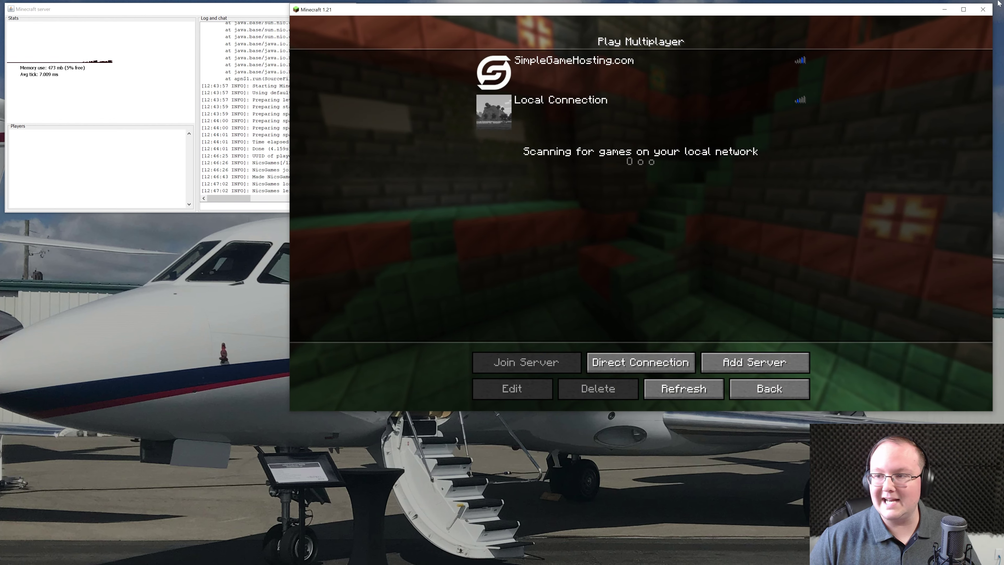
{"action": "left_click", "coordinate": [982, 10]}
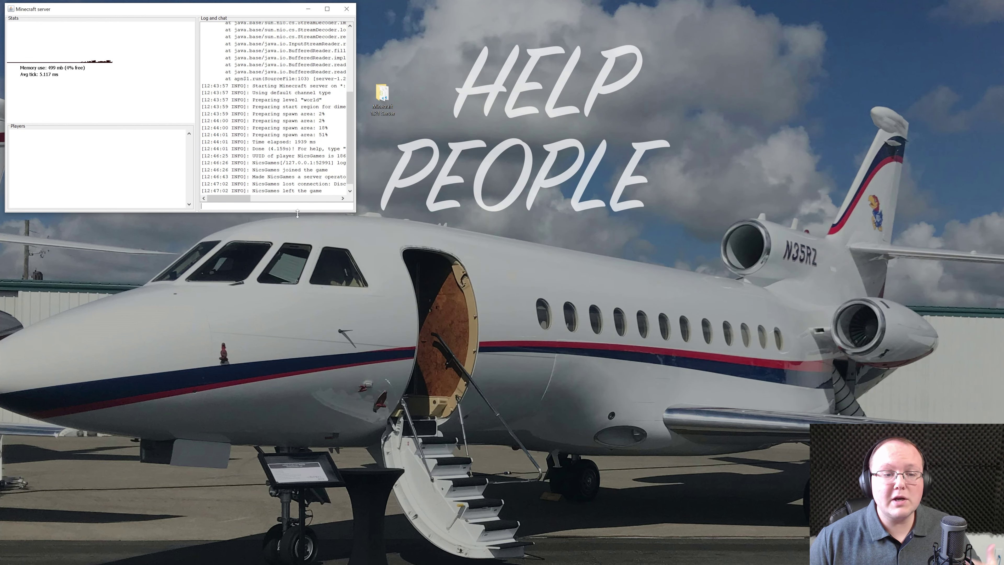
- Shut down the Minecraft server by running the stop command in its console
{"action": "left_click", "coordinate": [237, 205]}
{"action": "type", "text": "stop"}
{"action": "key", "text": "Return"}
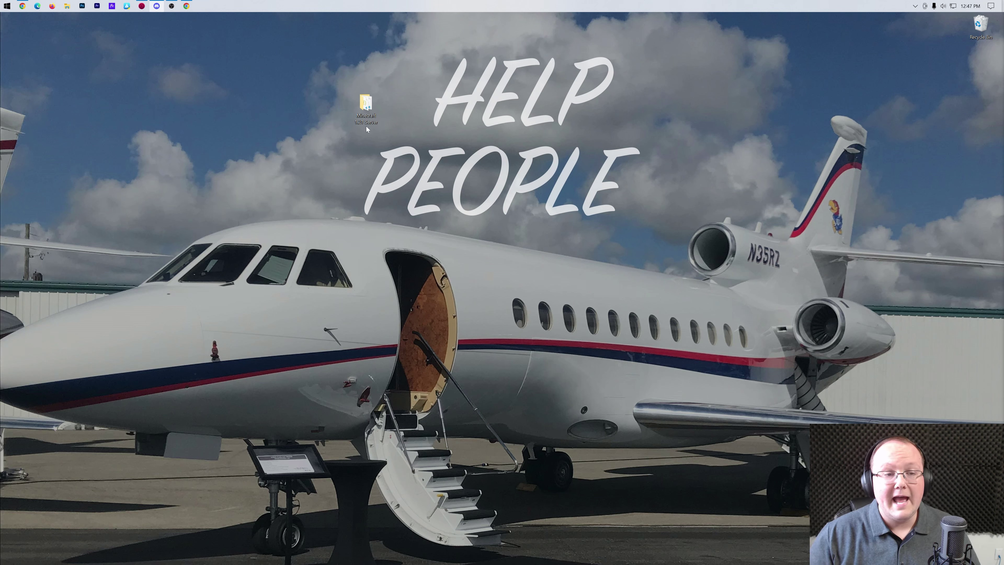
- Open Command Prompt and run ipconfig to list the PC's network configuration
{"action": "left_click", "coordinate": [4, 4]}
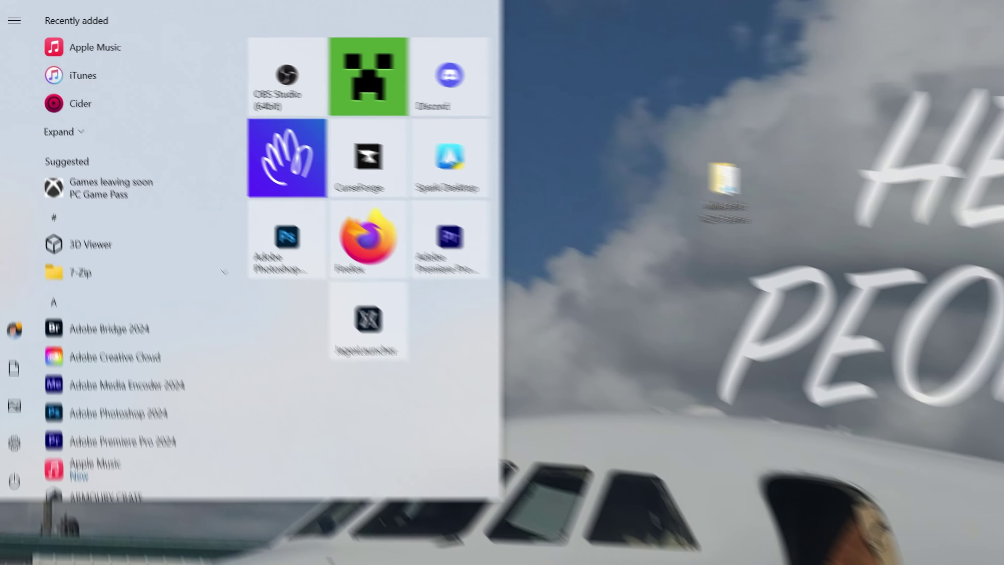
{"action": "type", "text": "cmd"}
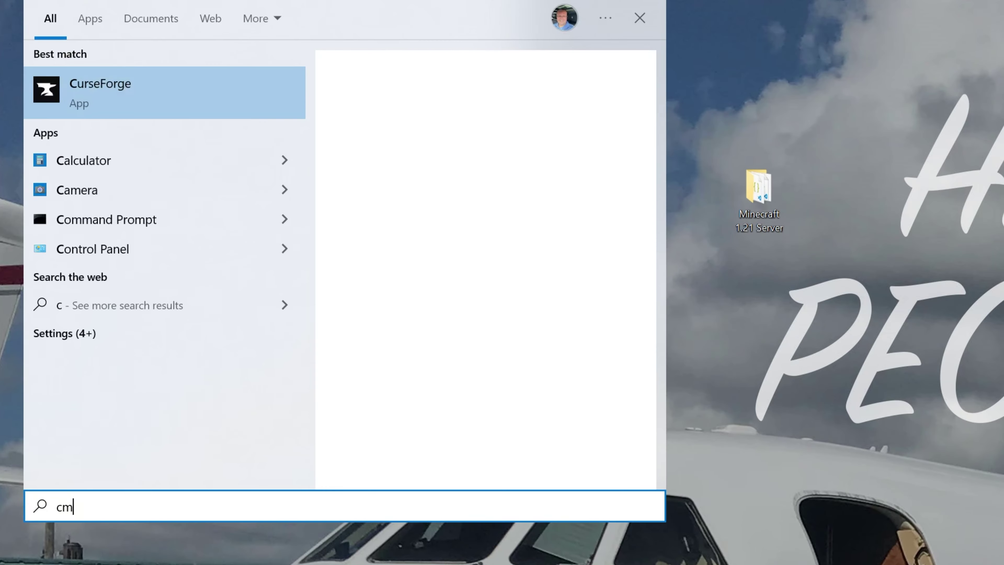
{"action": "left_click", "coordinate": [125, 98]}
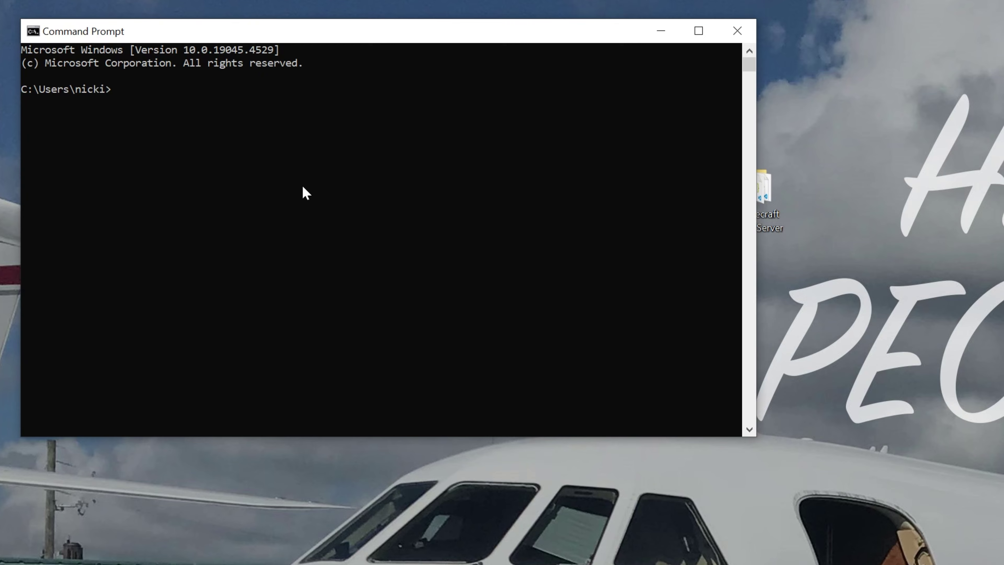
{"action": "type", "text": "ipconfig"}
{"action": "key", "text": "Return"}
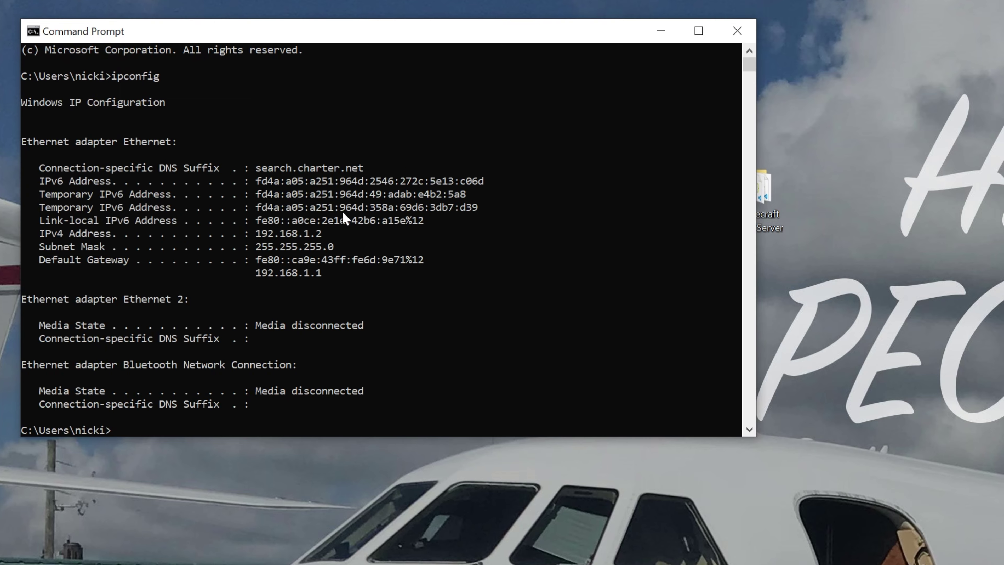
- Open Notepad, place its window beside the ipconfig output in Command Prompt, and enlarge the text zoom
{"action": "key", "text": "super"}
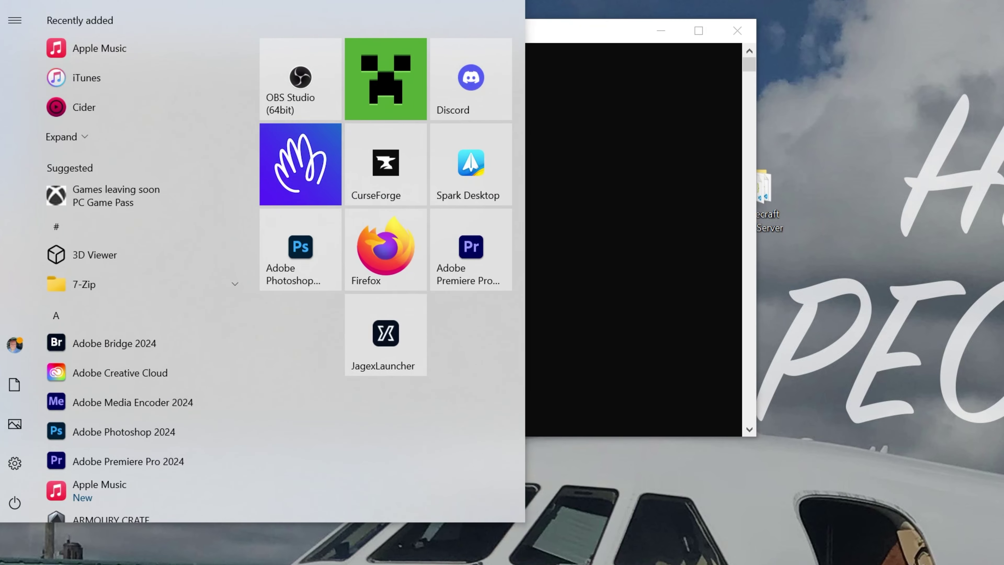
{"action": "type", "text": "note"}
{"action": "key", "text": "Return"}
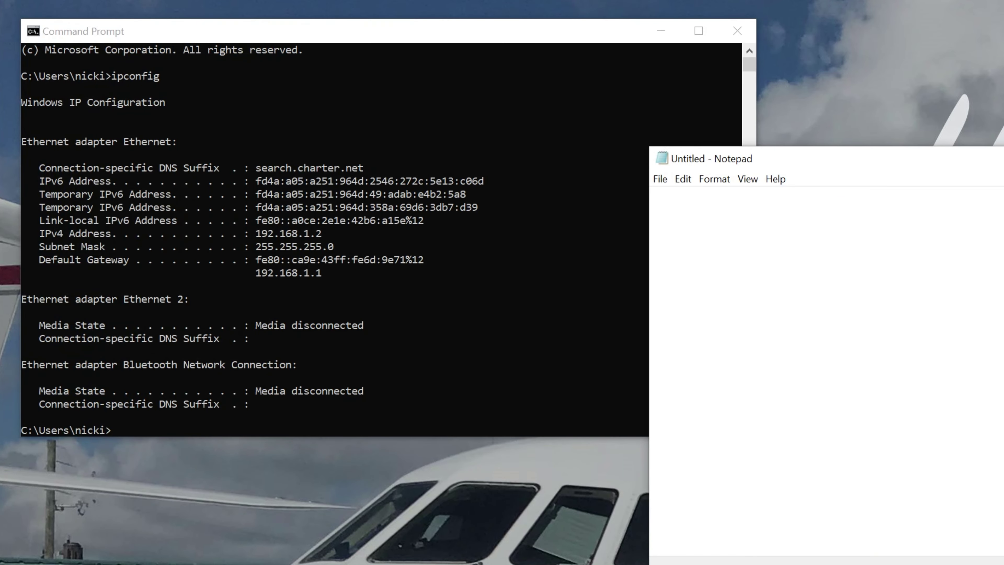
{"action": "left_click_drag", "start_coordinate": [736, 160], "coordinate": [607, 63]}
{"action": "left_click", "coordinate": [620, 82]}
{"action": "mouse_move", "coordinate": [644, 100]}
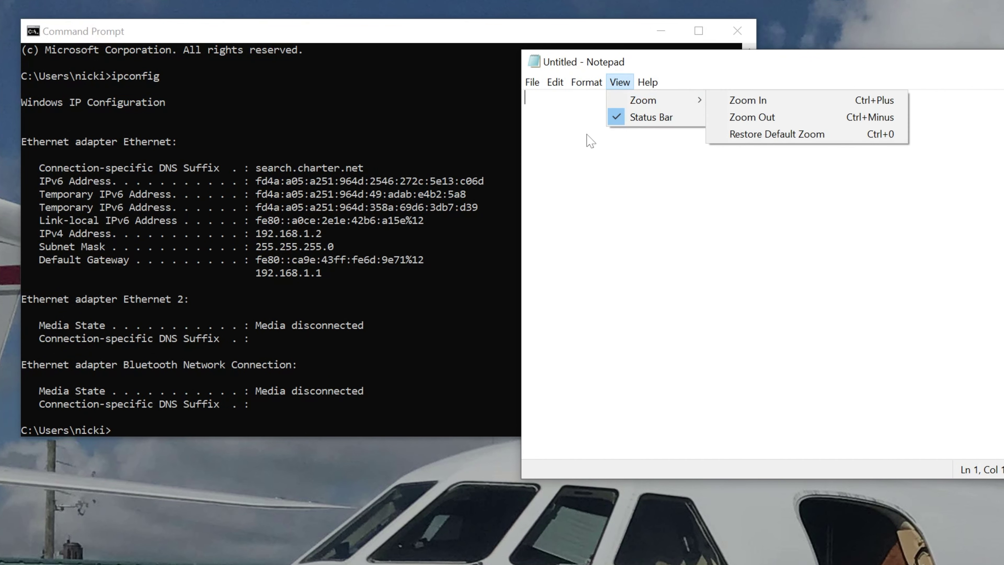
{"action": "left_click", "coordinate": [590, 140]}
{"action": "key", "text": "ctrl+plus"}
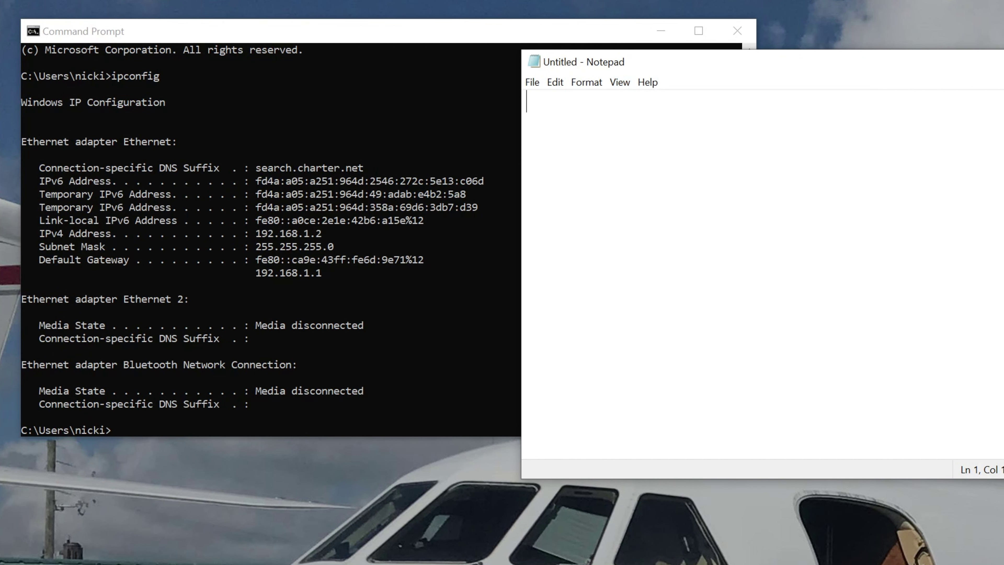
- Note the PC's address in the blank document as "IPv4: 192.168.1.2", followed by an empty line
{"action": "type", "text": "IPv4: "}
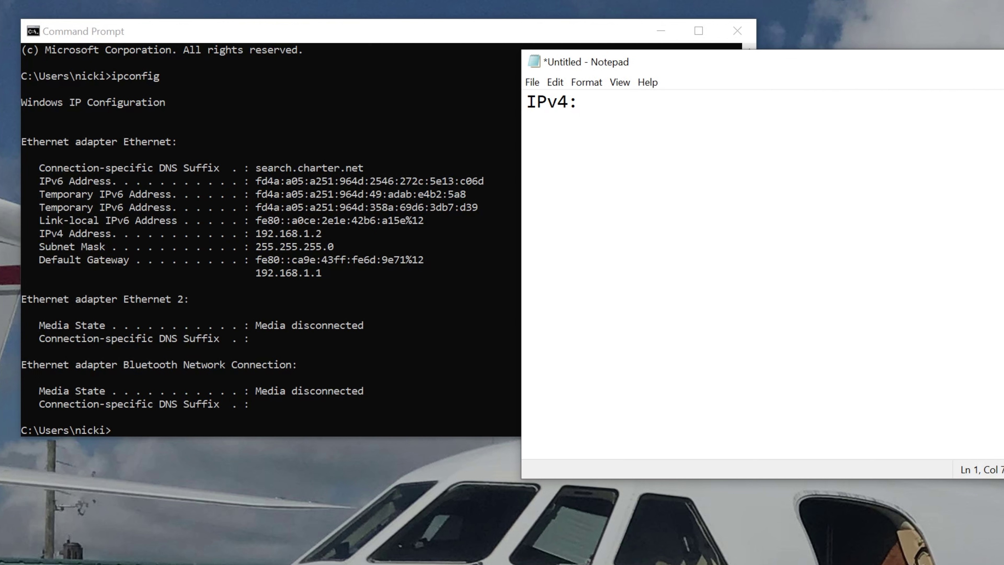
{"action": "type", "text": "192.168.1.2"}
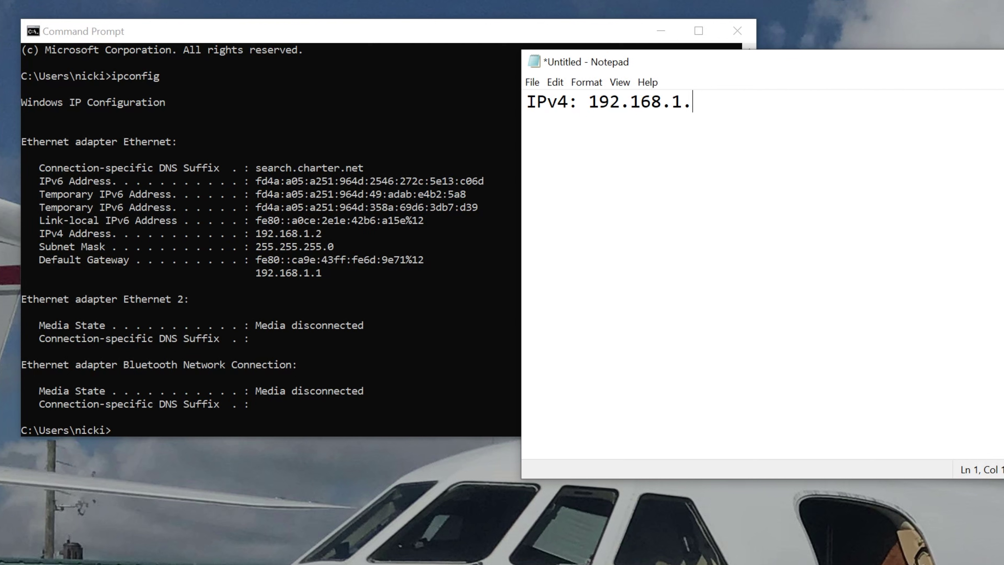
{"action": "key", "text": "Return"}
{"action": "key", "text": "Return"}
- Add the line "Default Gateway: 192.168.1.1" to the note and close Command Prompt
{"action": "type", "text": "Defat"}
{"action": "key", "text": "BackSpace"}
{"action": "type", "text": "ult"}
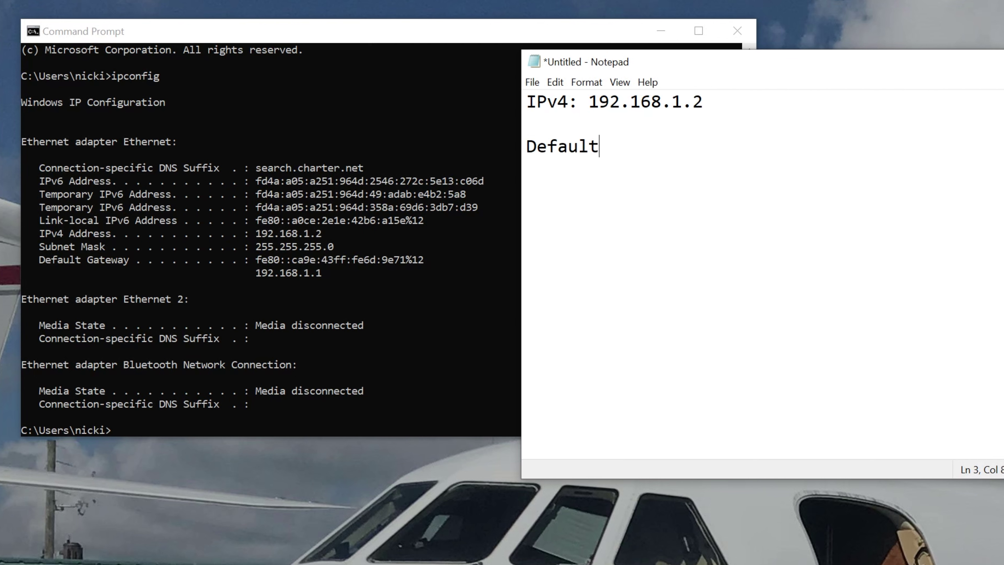
{"action": "type", "text": " Gatway"}
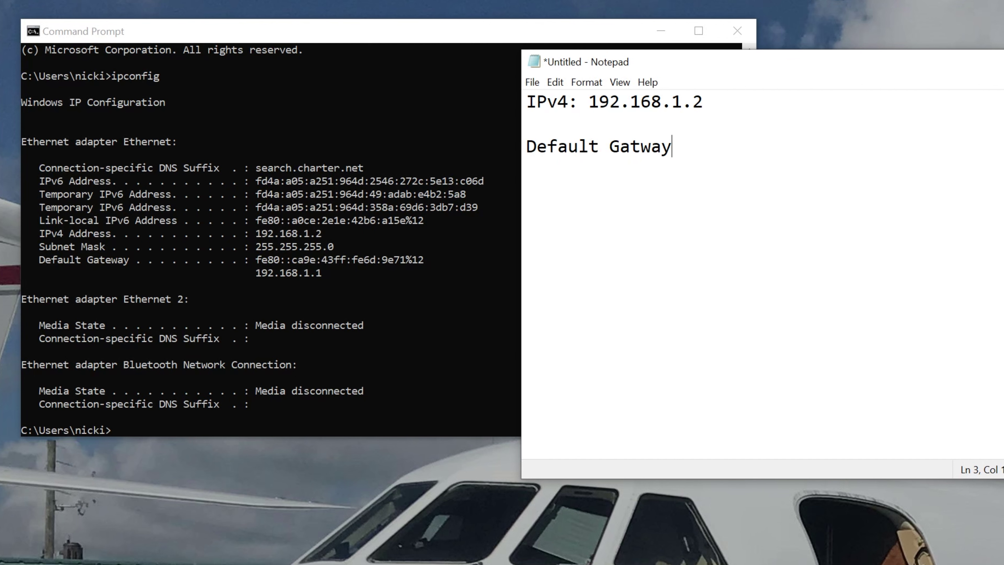
{"action": "key", "text": "BackSpace"}
{"action": "key", "text": "BackSpace"}
{"action": "key", "text": "BackSpace"}
{"action": "type", "text": "eway:"}
{"action": "left_click", "coordinate": [162, 265]}
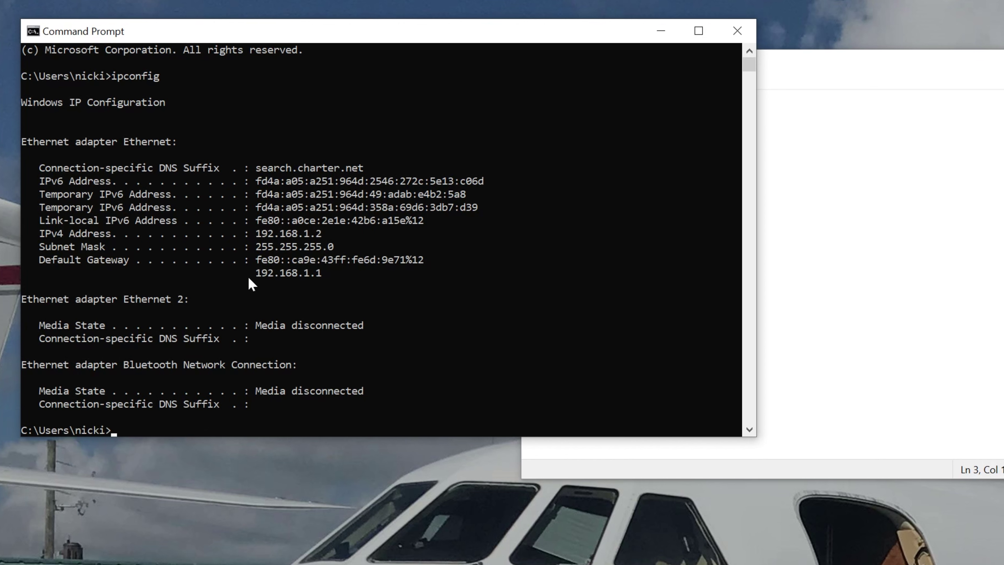
{"action": "key", "text": "alt+Tab"}
{"action": "type", "text": "192"}
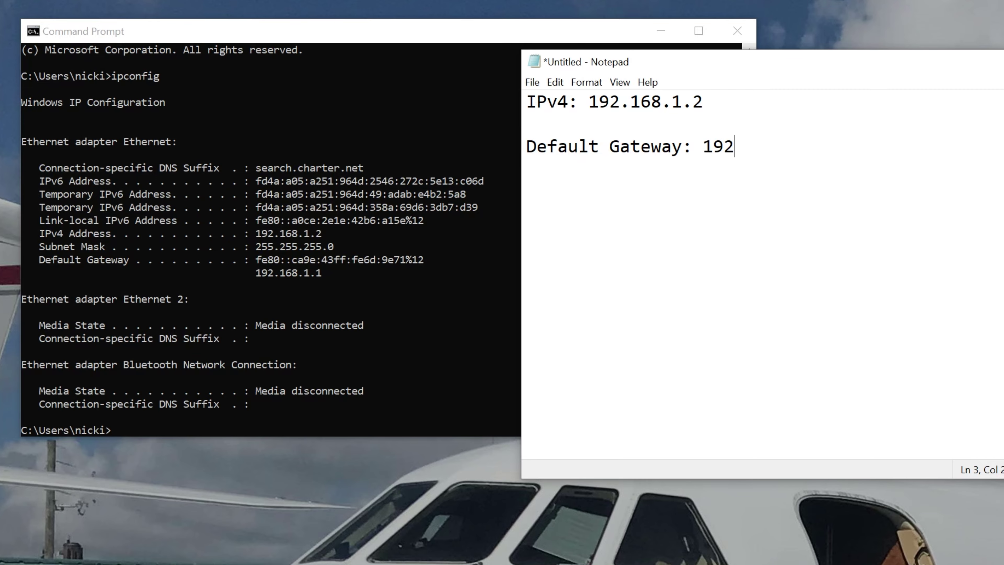
{"action": "type", "text": ".168.1.1"}
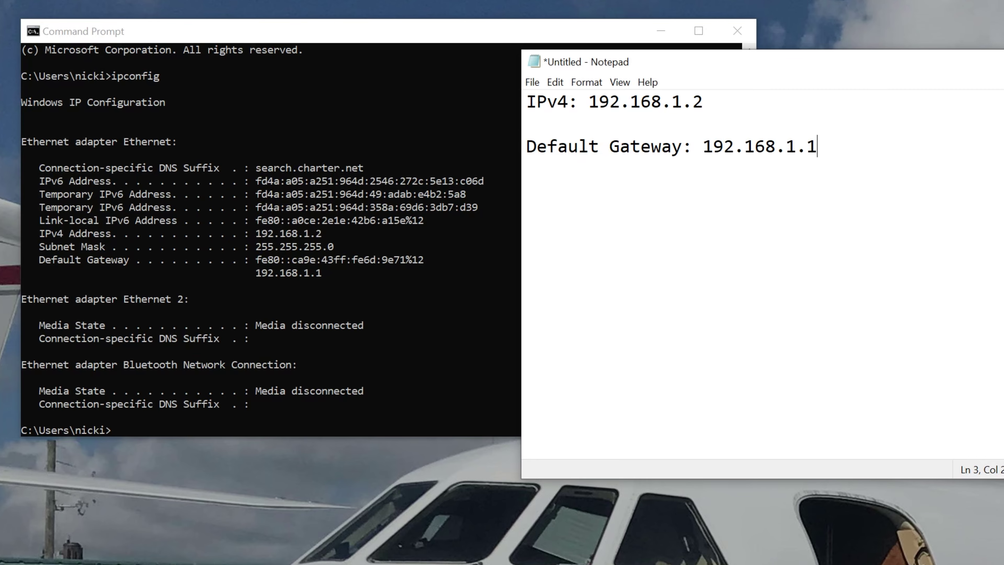
{"action": "key", "text": "alt+Tab"}
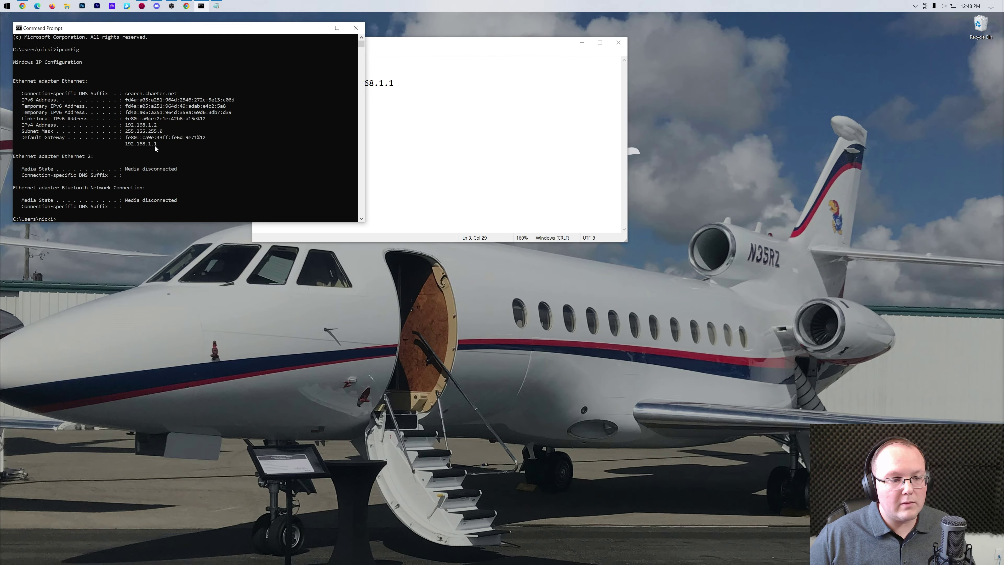
{"action": "left_click", "coordinate": [356, 28]}
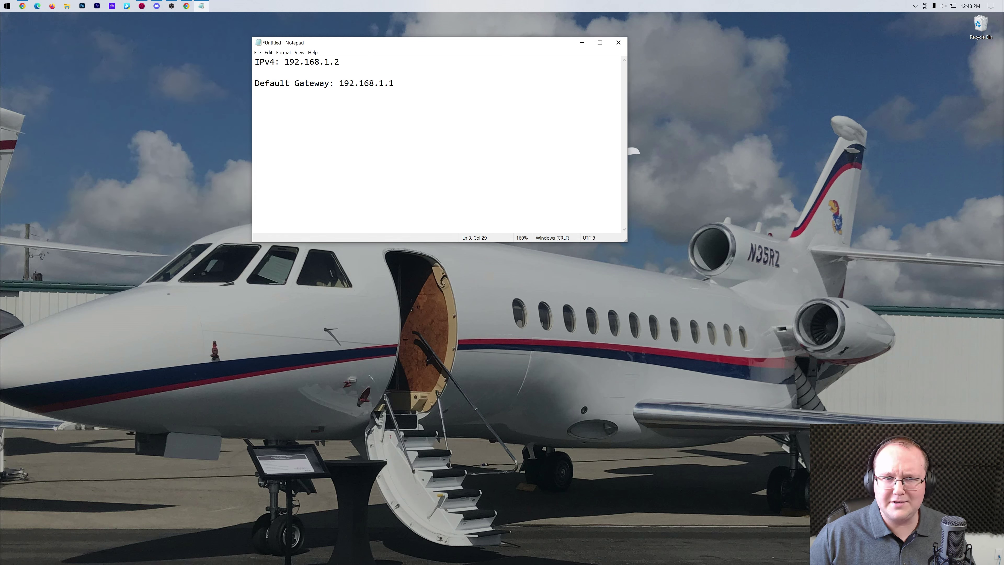
- Copy the default gateway address from the note and load 192.168.1.1 in the Chrome browser
{"action": "double_click", "coordinate": [367, 83]}
{"action": "key", "text": "ctrl+c"}
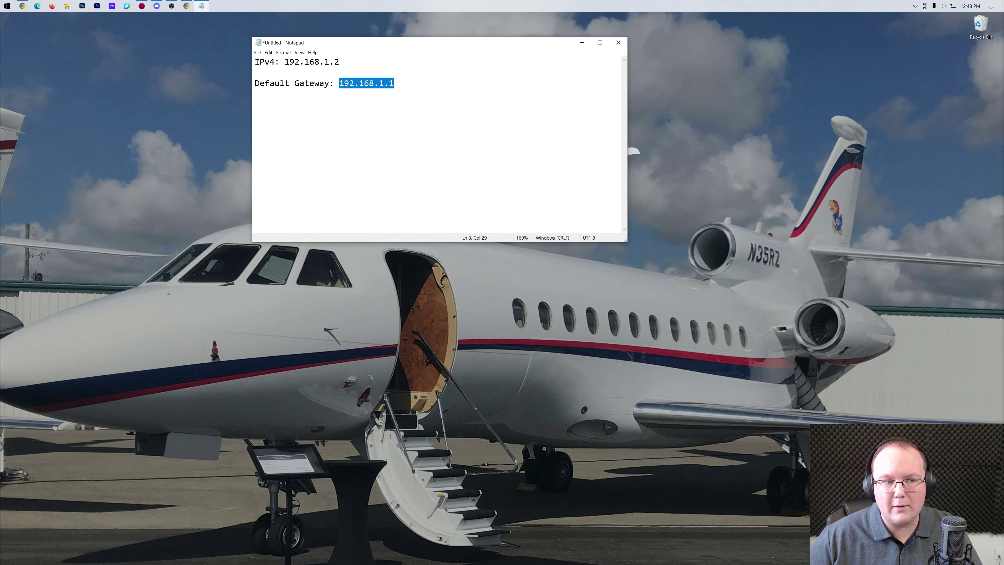
{"action": "left_click", "coordinate": [187, 6]}
{"action": "key", "text": "ctrl+v"}
{"action": "key", "text": "ctrl+a"}
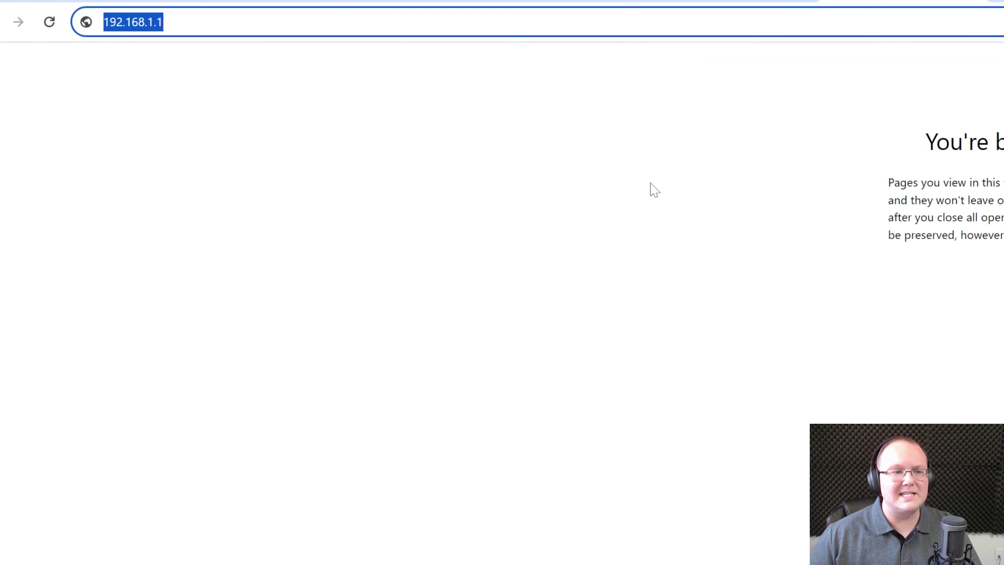
{"action": "key", "text": "ctrl+v"}
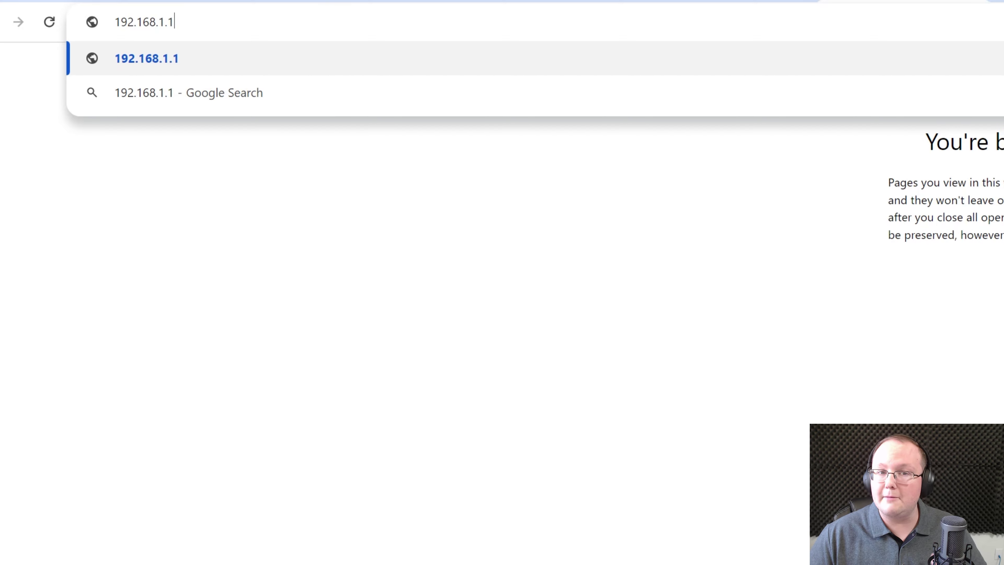
{"action": "key", "text": "Return"}
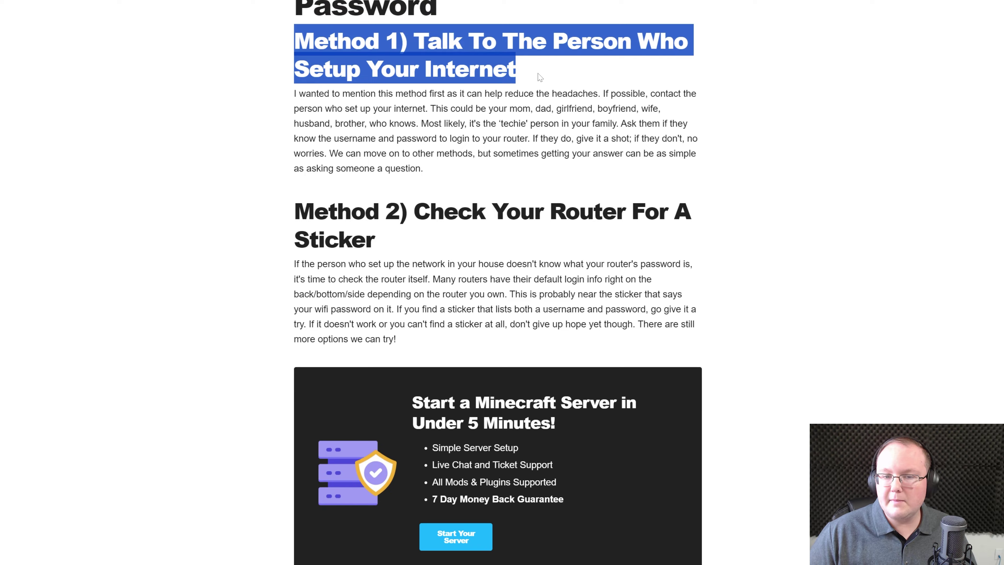
- Read through the article's methods for finding the router's login username and password
{"action": "scroll", "coordinate": [541, 193], "scroll_direction": "down", "scroll_amount": 15}
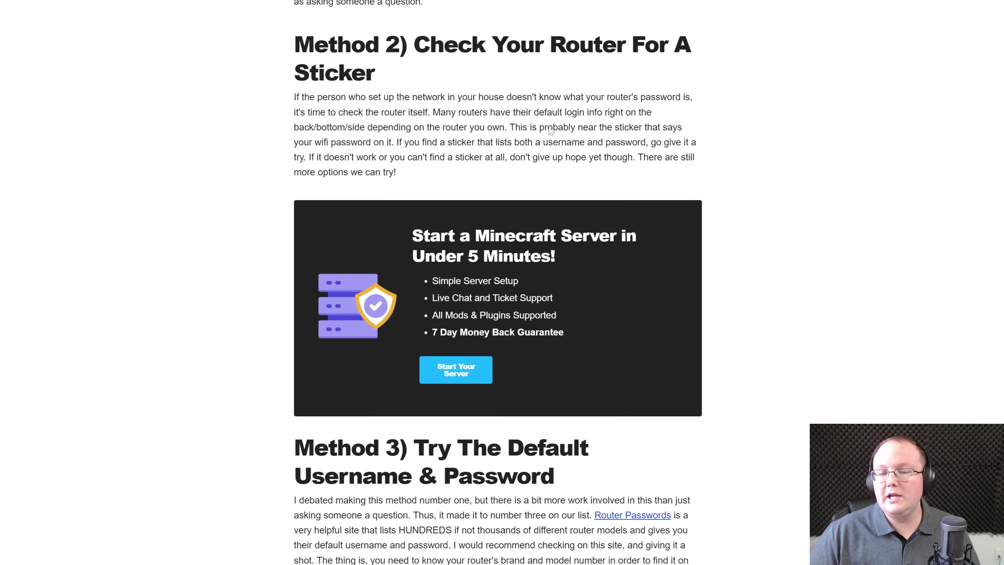
{"action": "scroll", "coordinate": [544, 197], "scroll_direction": "up", "scroll_amount": 10}
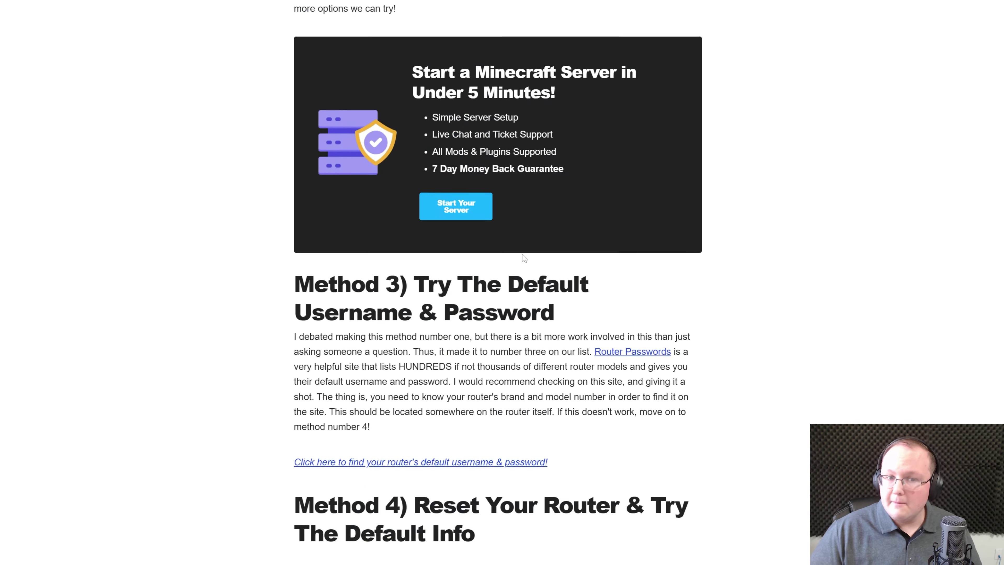
{"action": "left_click_drag", "start_coordinate": [337, 359], "coordinate": [554, 389]}
{"action": "left_click", "coordinate": [237, 372]}
{"action": "scroll", "coordinate": [236, 371], "scroll_direction": "down", "scroll_amount": 10}
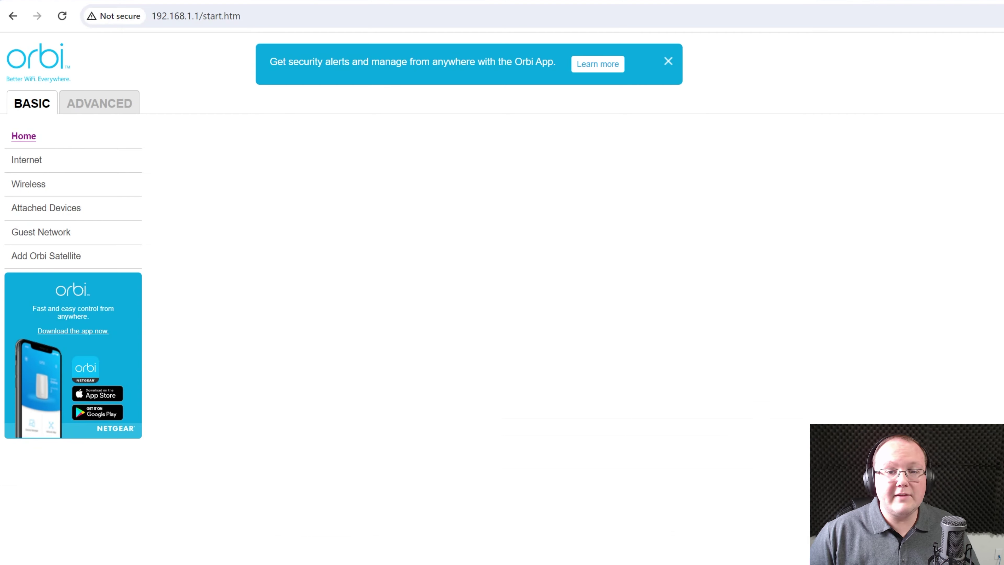
- Open the Port Forwarding / Port Triggering page in the Orbi router's advanced settings
{"action": "left_click", "coordinate": [101, 105]}
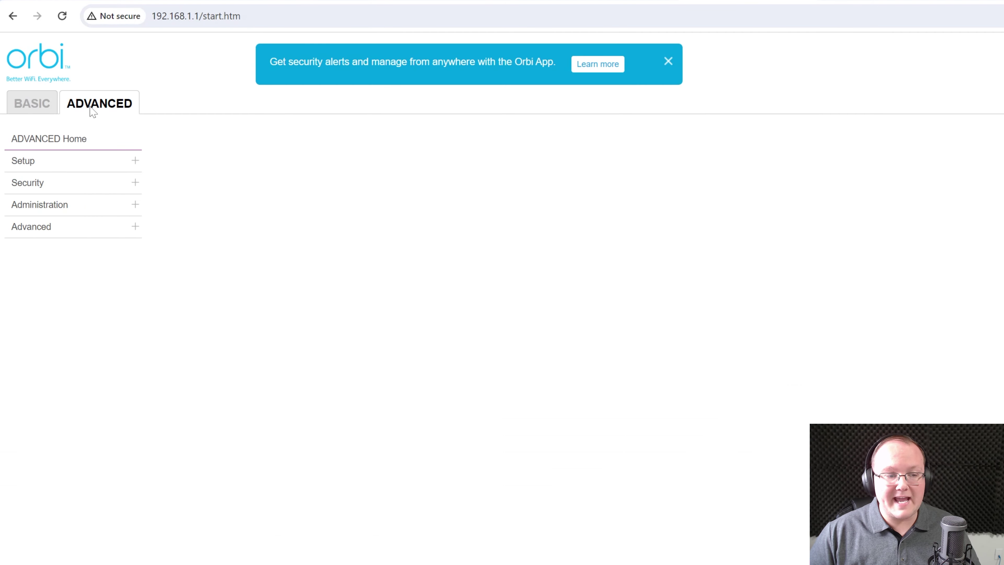
{"action": "left_click", "coordinate": [80, 232]}
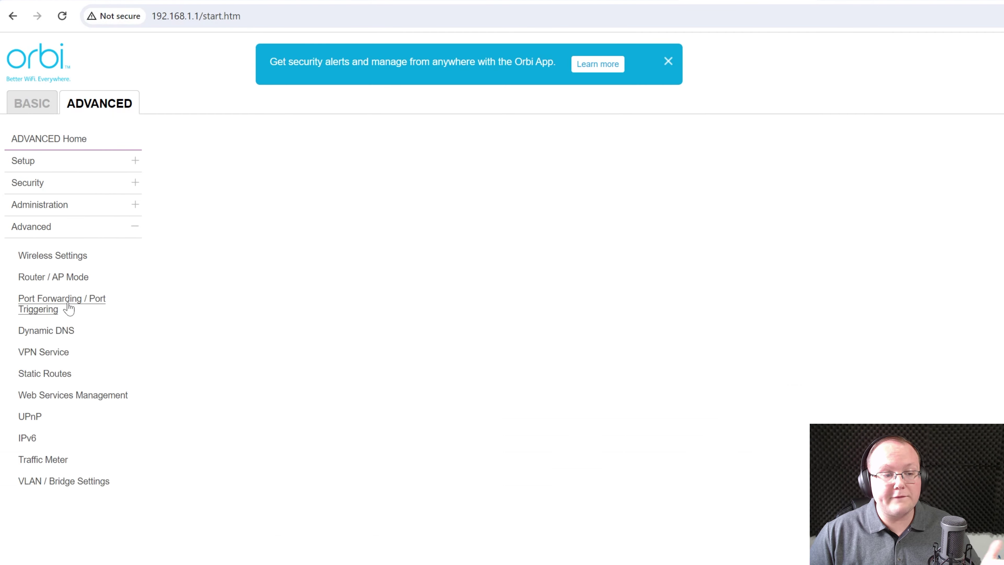
{"action": "left_click", "coordinate": [68, 308]}
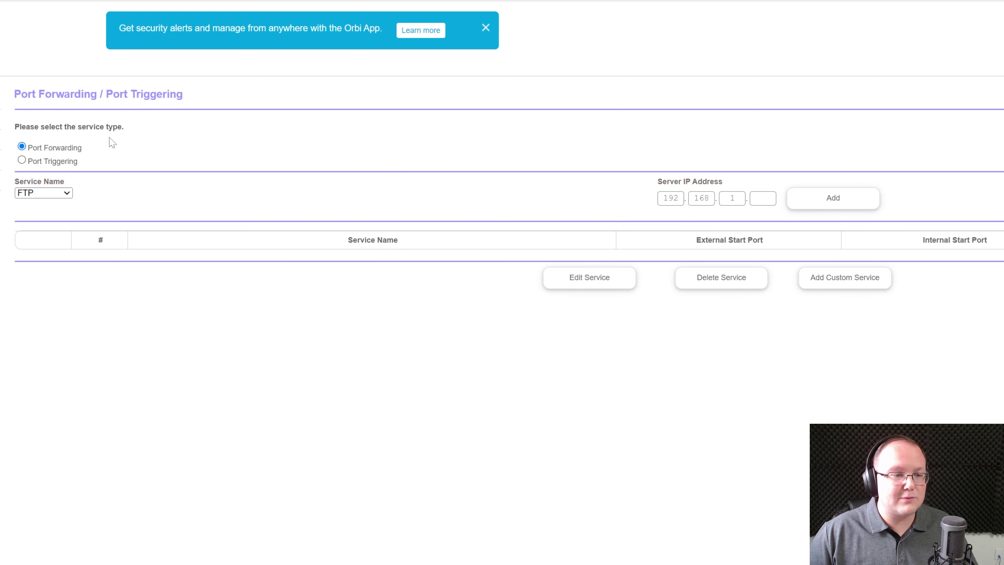
{"action": "left_click_drag", "start_coordinate": [103, 150], "coordinate": [27, 149]}
{"action": "left_click", "coordinate": [261, 157]}
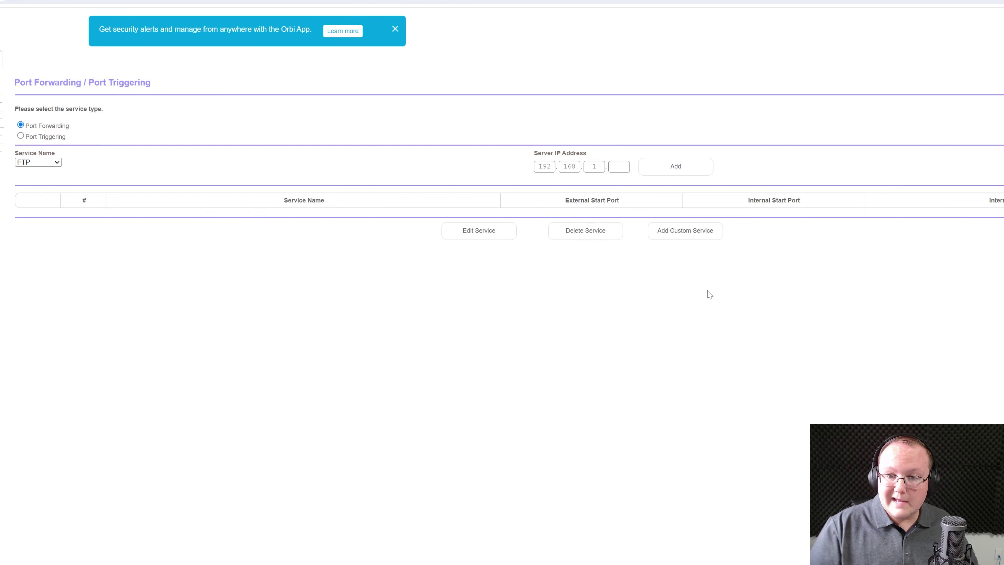
- Start a custom port forwarding service named Minecraft with the TCP/UDP protocol
{"action": "left_click", "coordinate": [685, 230]}
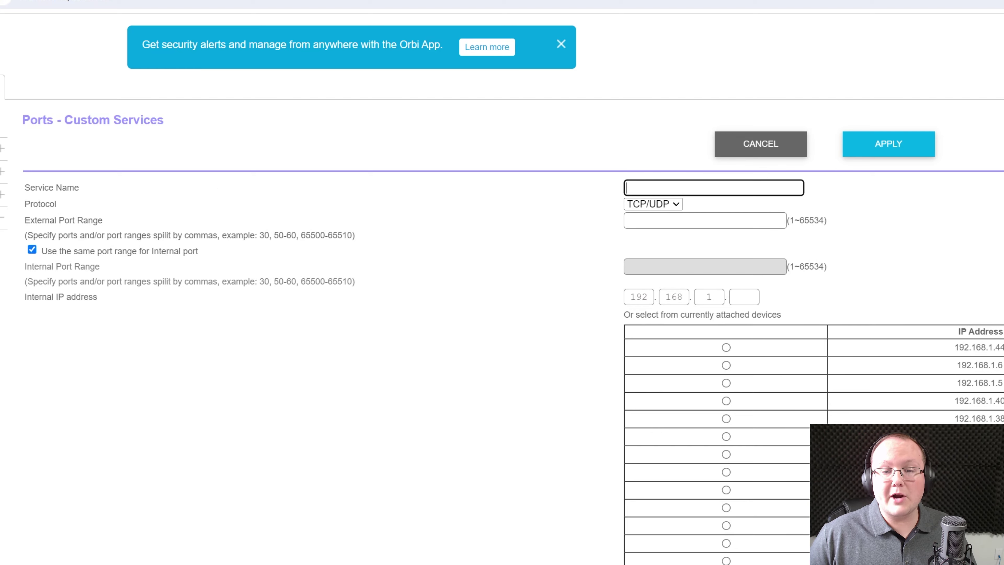
{"action": "type", "text": "Minecraft"}
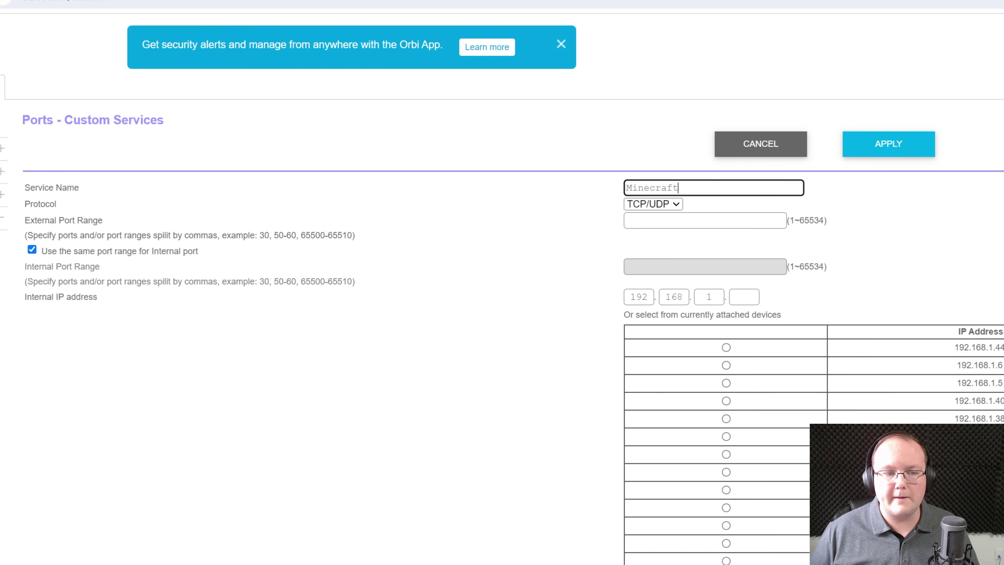
{"action": "left_click", "coordinate": [654, 203]}
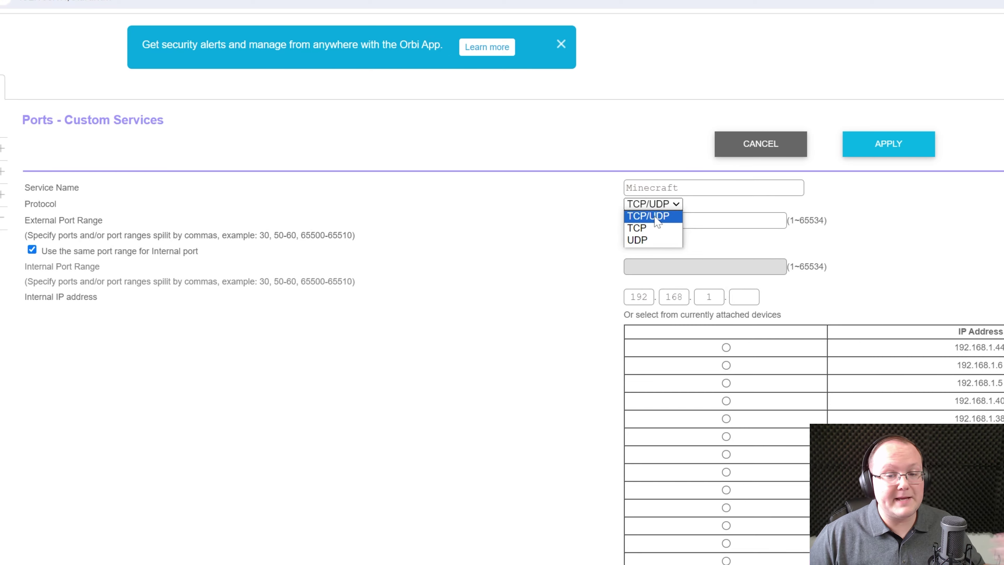
{"action": "left_click", "coordinate": [680, 221]}
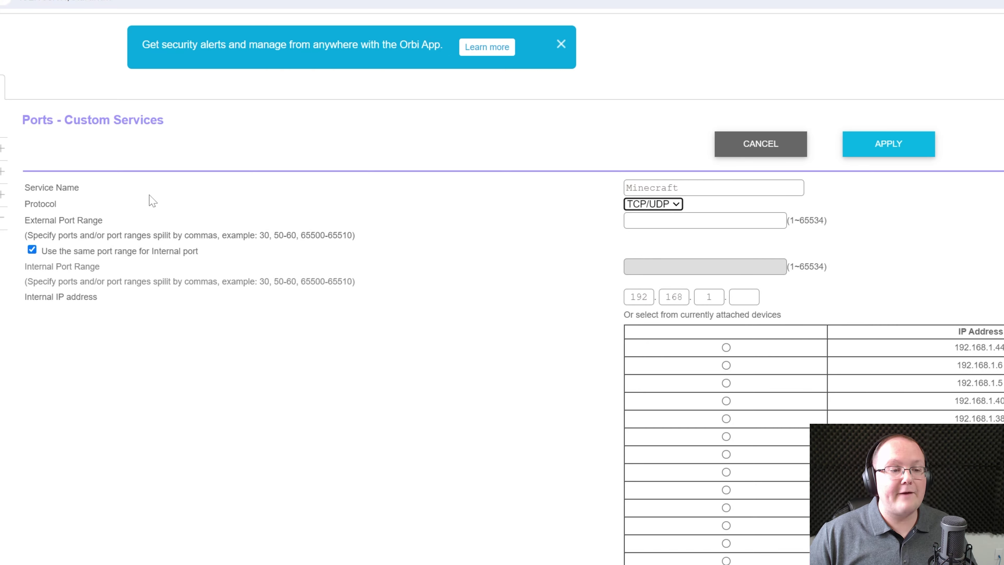
- Turn off using the same port range for the internal port, and set both external and internal port ranges to 25565
{"action": "left_click", "coordinate": [32, 249]}
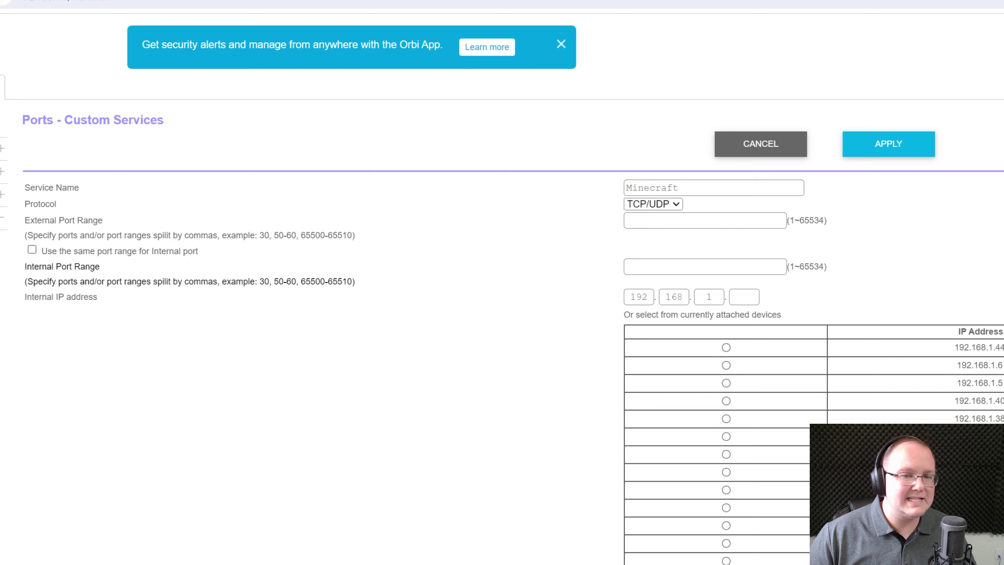
{"action": "left_click", "coordinate": [706, 221]}
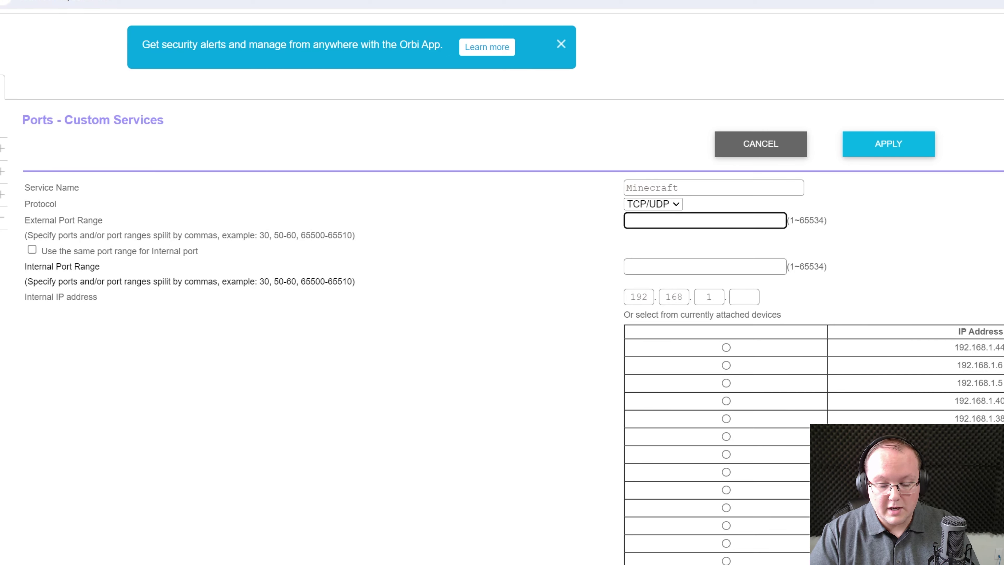
{"action": "type", "text": "25565"}
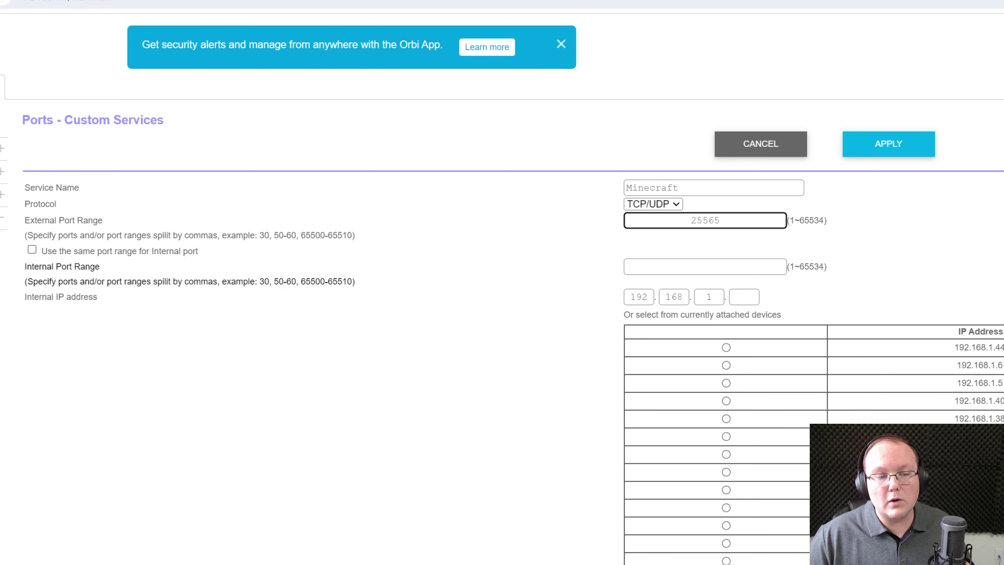
{"action": "left_click", "coordinate": [705, 267]}
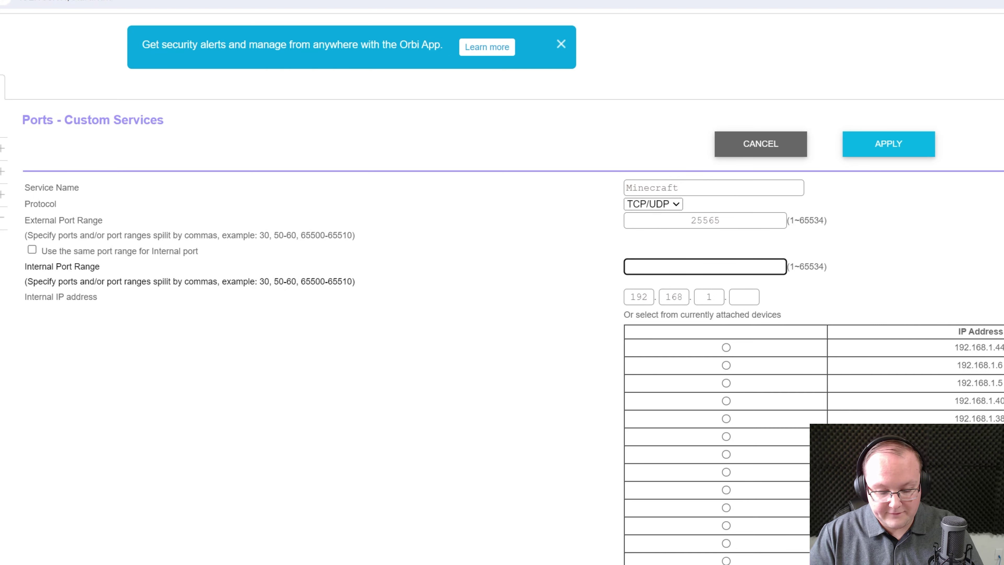
{"action": "type", "text": "25565"}
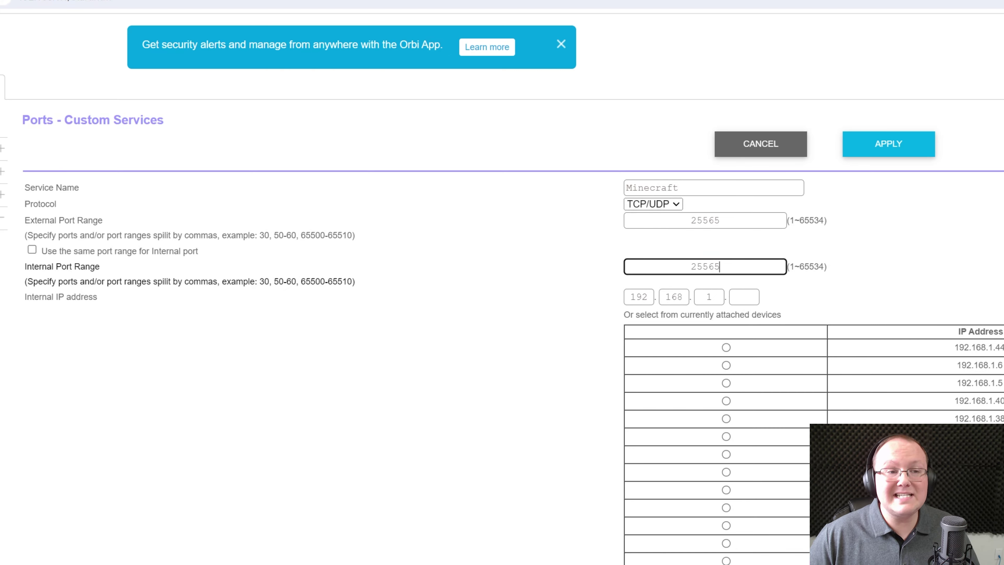
- Check the PC's IPv4 address in the Notepad note and complete the service's internal IP address as 192.168.1.2
{"action": "key", "text": "alt+Tab"}
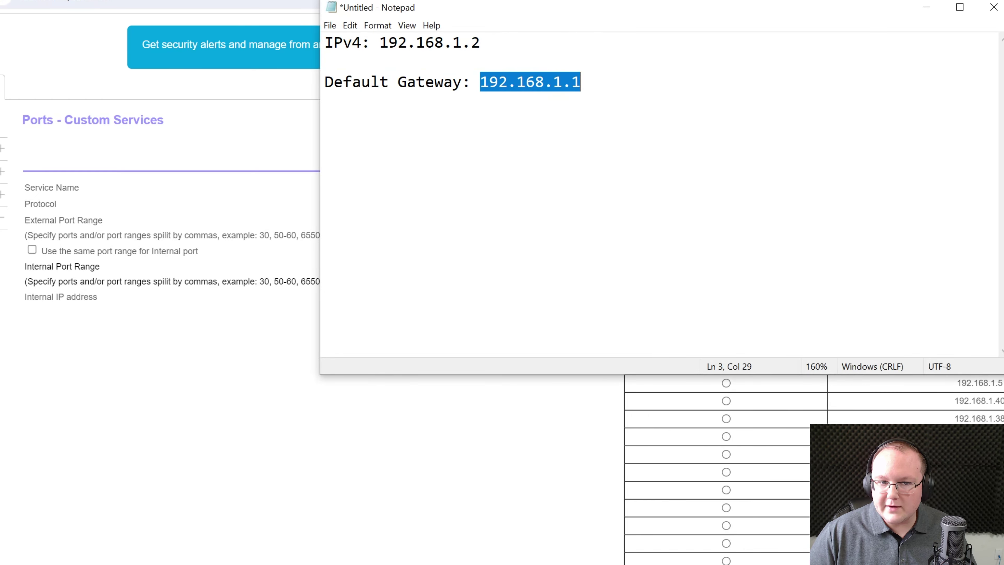
{"action": "left_click", "coordinate": [480, 43]}
{"action": "key", "text": "alt+Tab"}
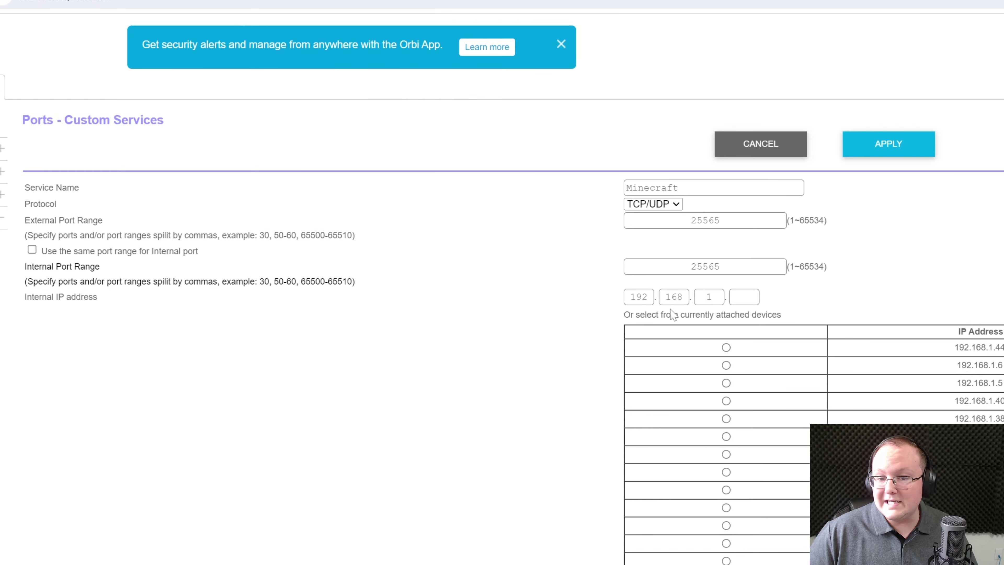
{"action": "left_click", "coordinate": [744, 297]}
{"action": "type", "text": "2"}
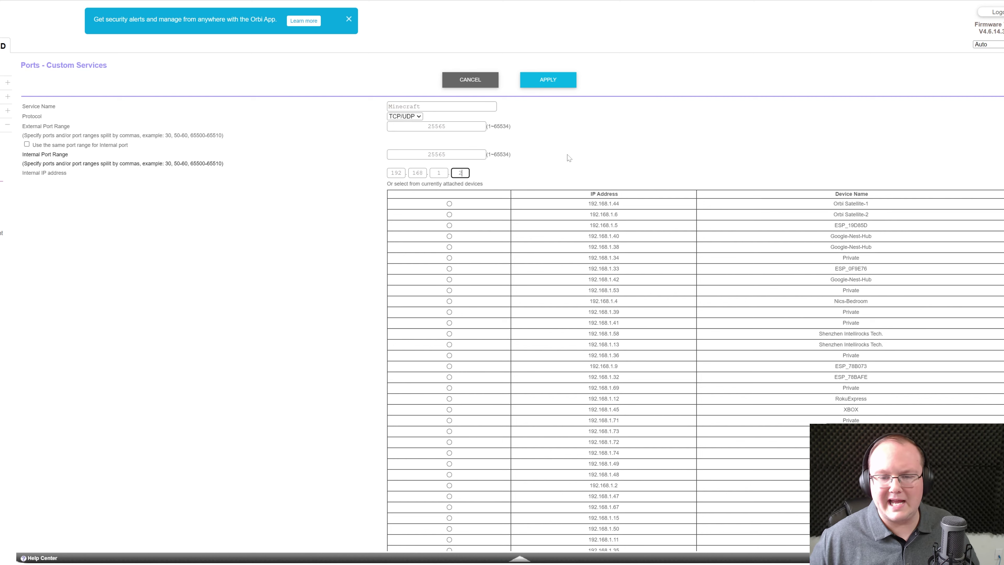
{"action": "left_click", "coordinate": [477, 179]}
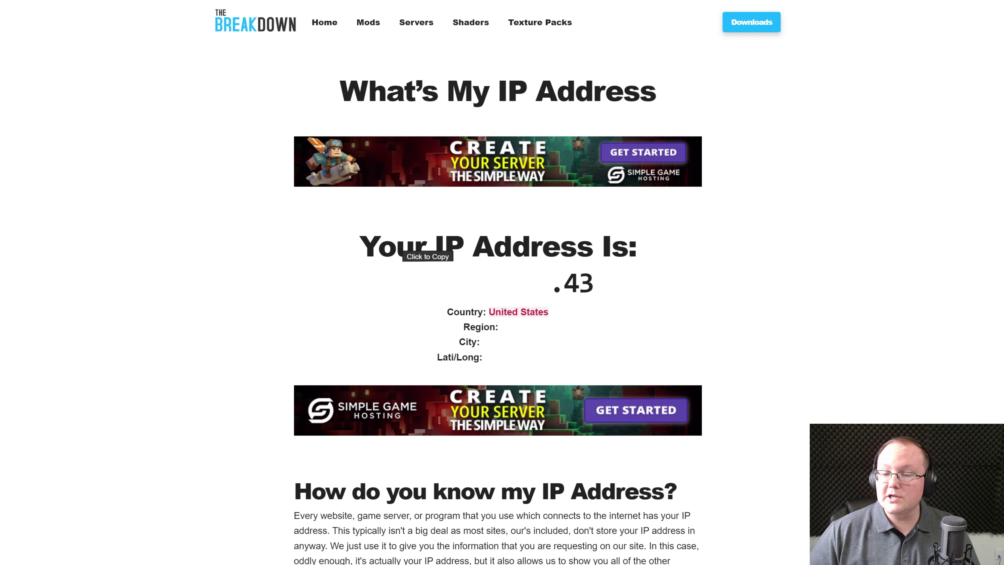
- Look up the network's public IP address on The Breakdown's What's My IP Address page
{"action": "left_click", "coordinate": [613, 289]}
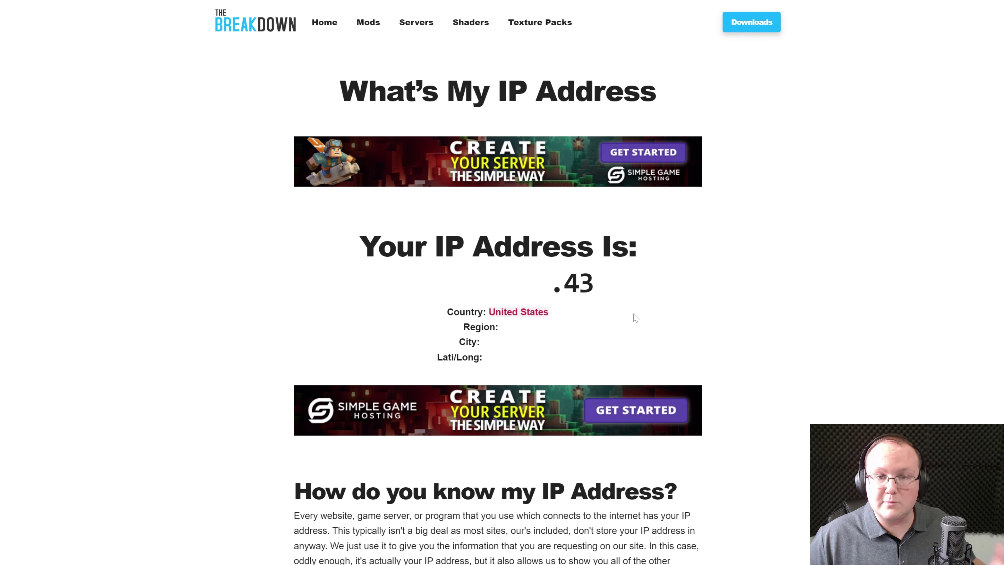